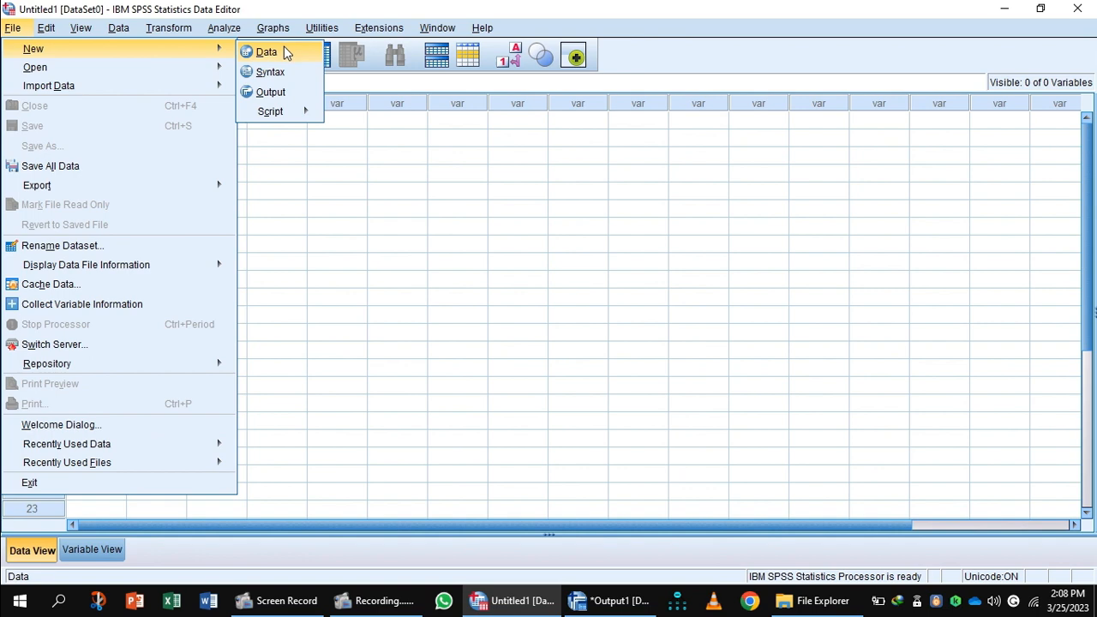
Step: Create a new dataset and add a first variable named Gender in its variable definitions
{"action": "left_click", "coordinate": [285, 52]}
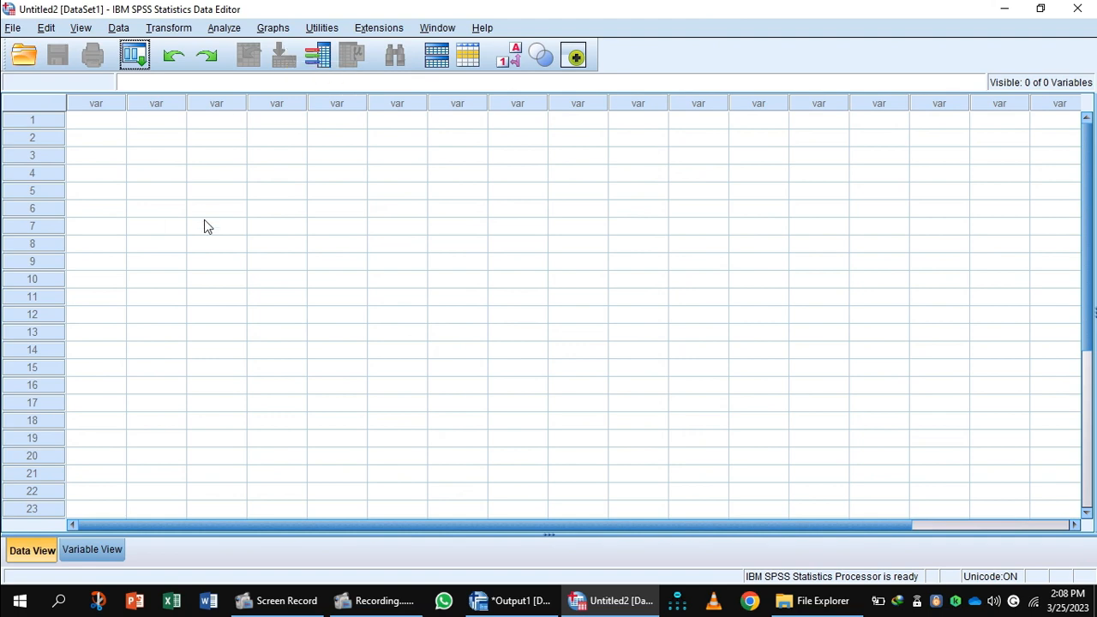
{"action": "left_click", "coordinate": [94, 556]}
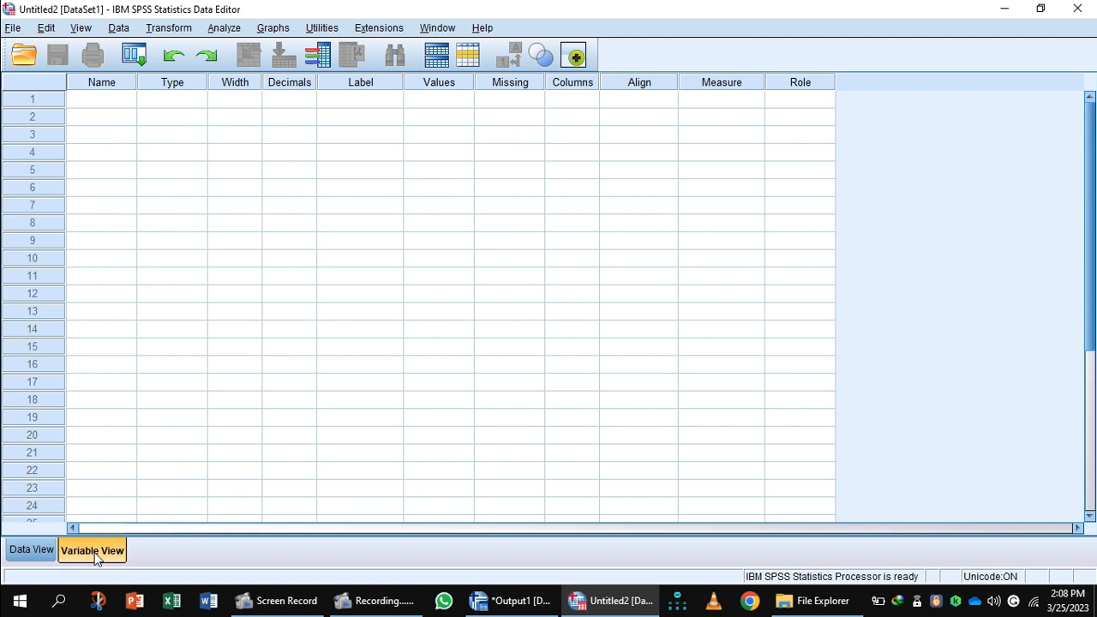
{"action": "left_click", "coordinate": [108, 101]}
{"action": "type", "text": "Gen"}
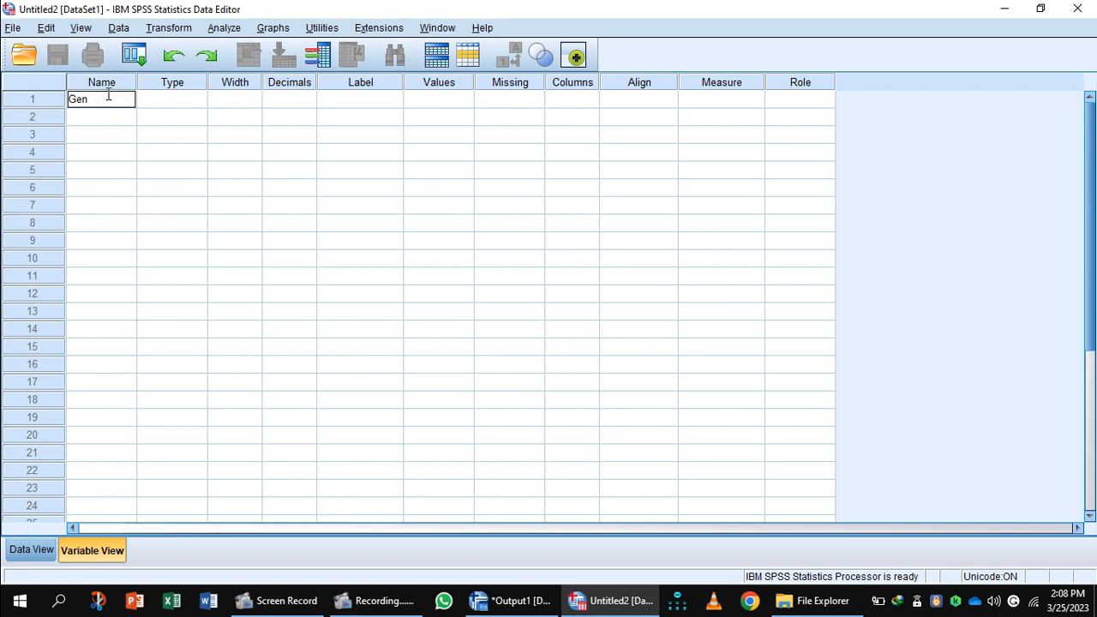
{"action": "type", "text": "der"}
Step: Set the decimal places of the numeric Gender variable to 0
{"action": "left_click", "coordinate": [190, 98]}
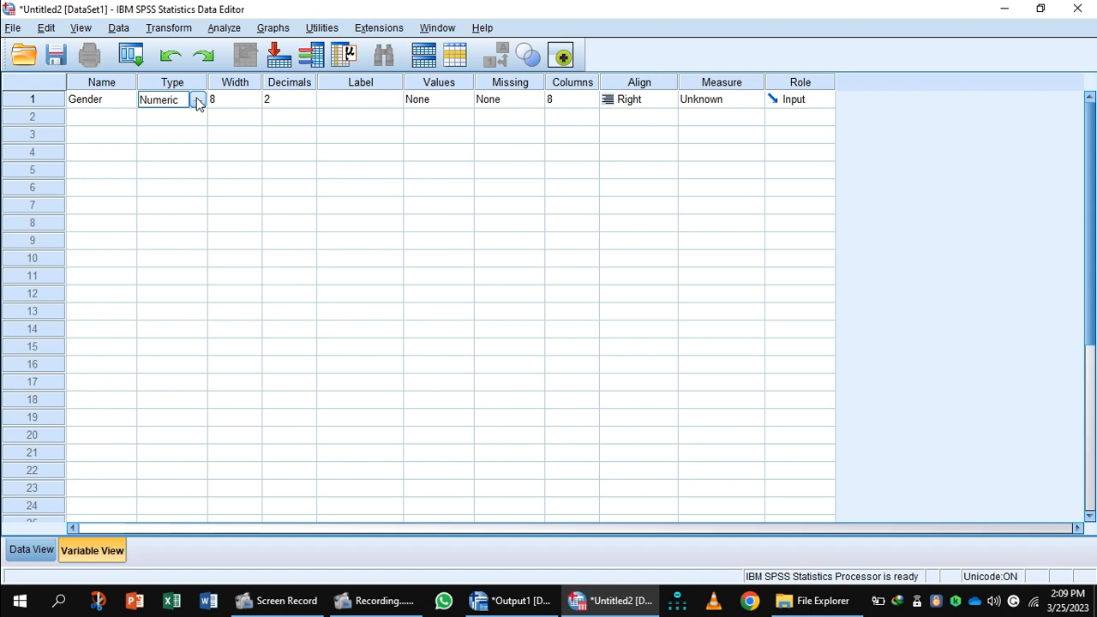
{"action": "left_click", "coordinate": [196, 102]}
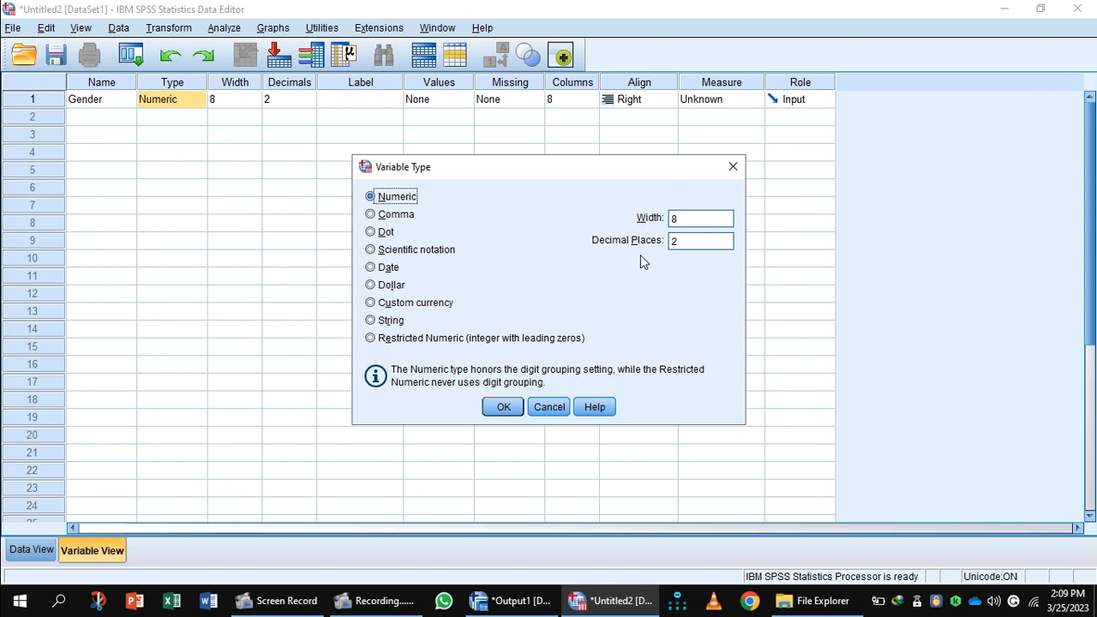
{"action": "left_click", "coordinate": [680, 241]}
{"action": "key", "text": "BackSpace"}
{"action": "type", "text": "0"}
{"action": "left_click", "coordinate": [505, 407]}
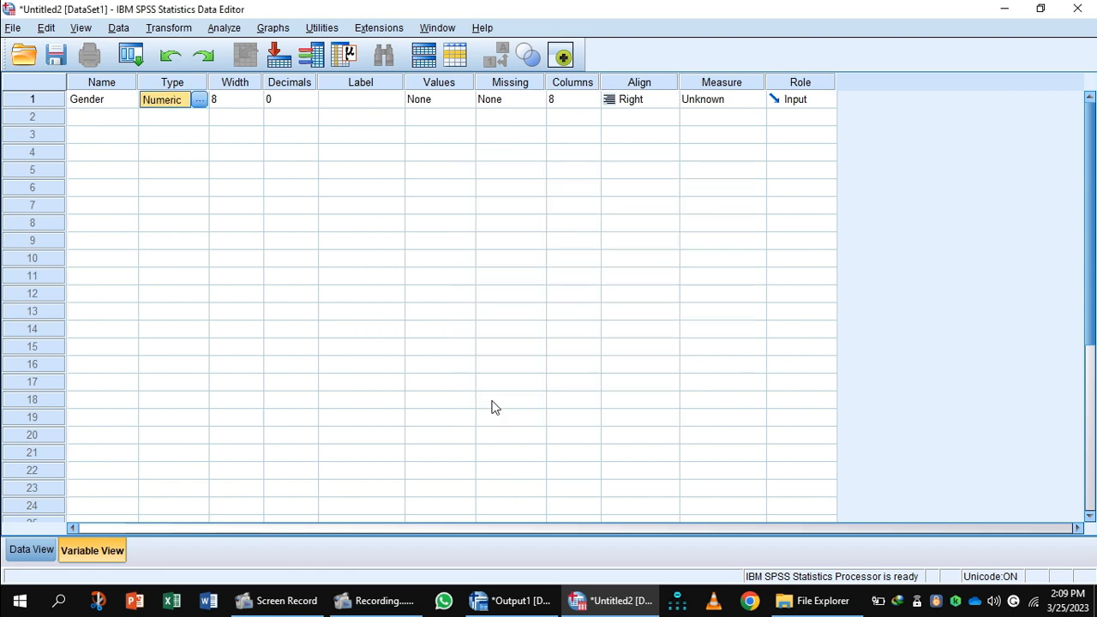
Step: Label the Gender variable "Gender of the participants"
{"action": "left_click", "coordinate": [385, 112]}
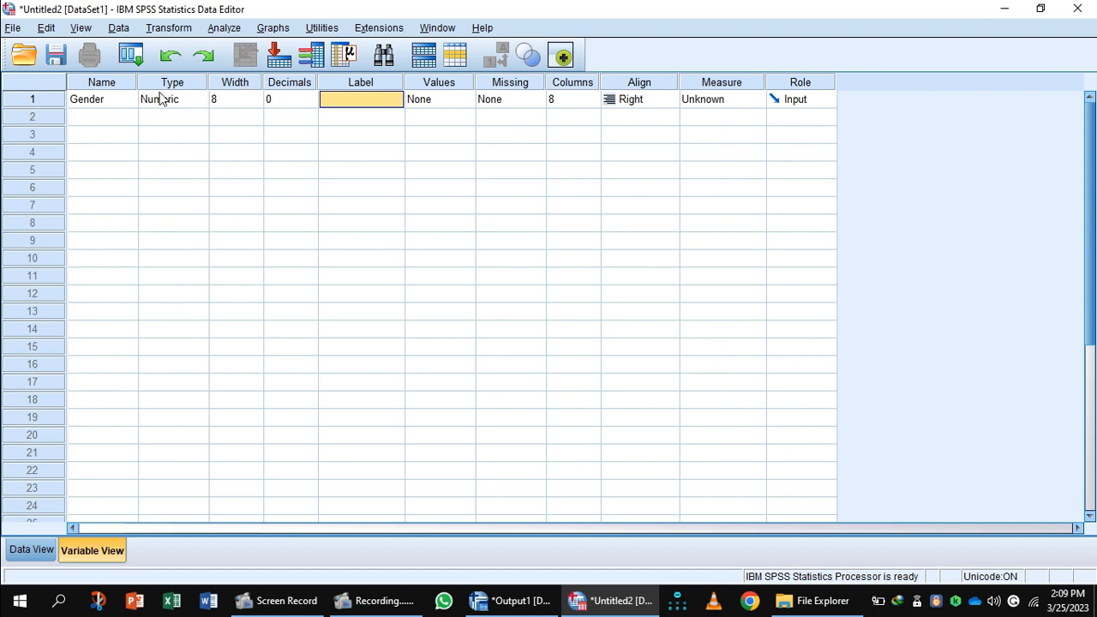
{"action": "left_click", "coordinate": [355, 101]}
{"action": "type", "text": "Gender of the parti"}
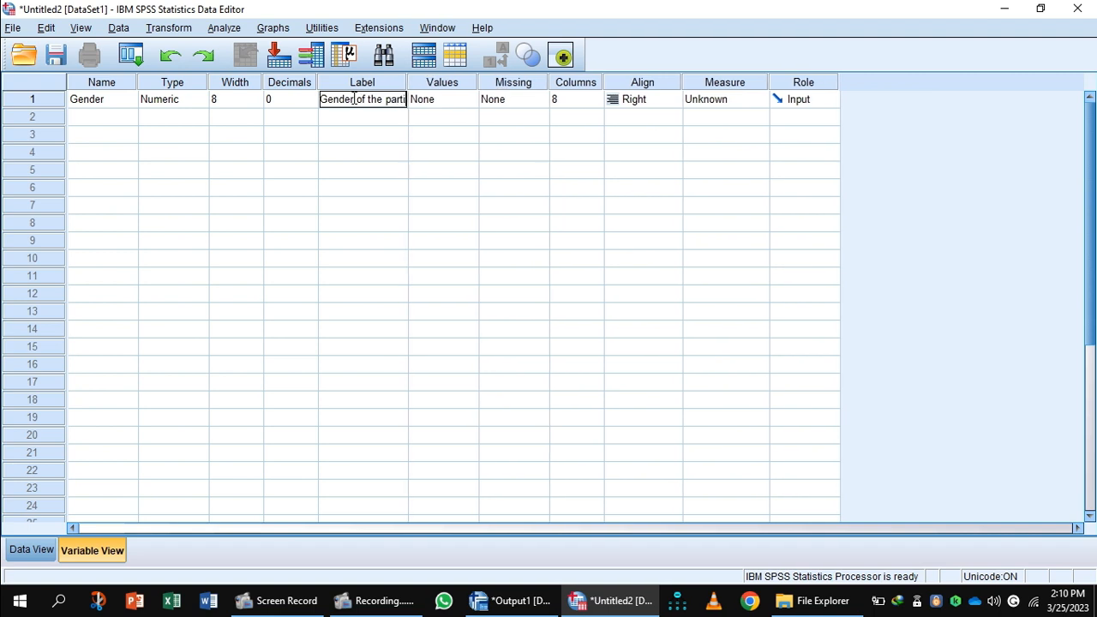
{"action": "type", "text": "cipa"}
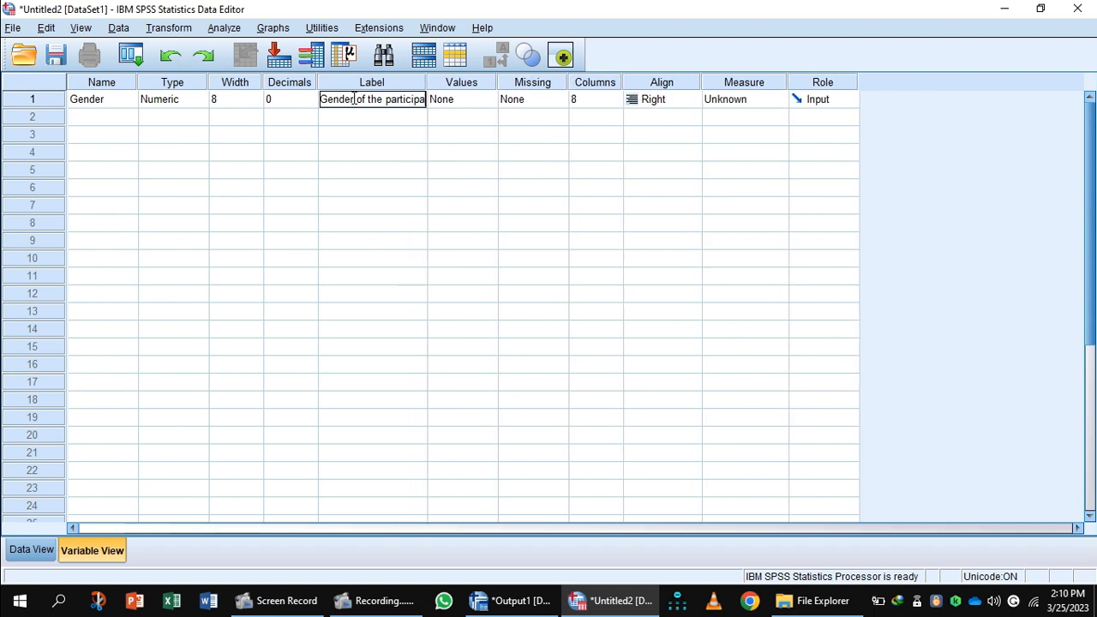
{"action": "type", "text": "nts"}
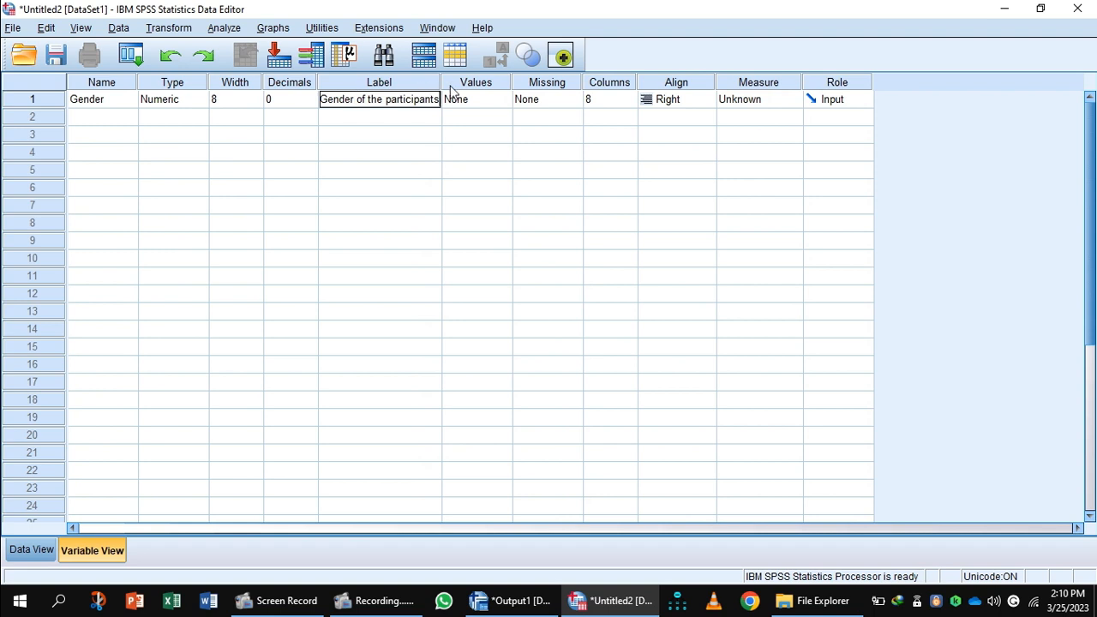
Step: Add a value label to the Gender variable that codes 0 as Male
{"action": "left_click", "coordinate": [495, 105]}
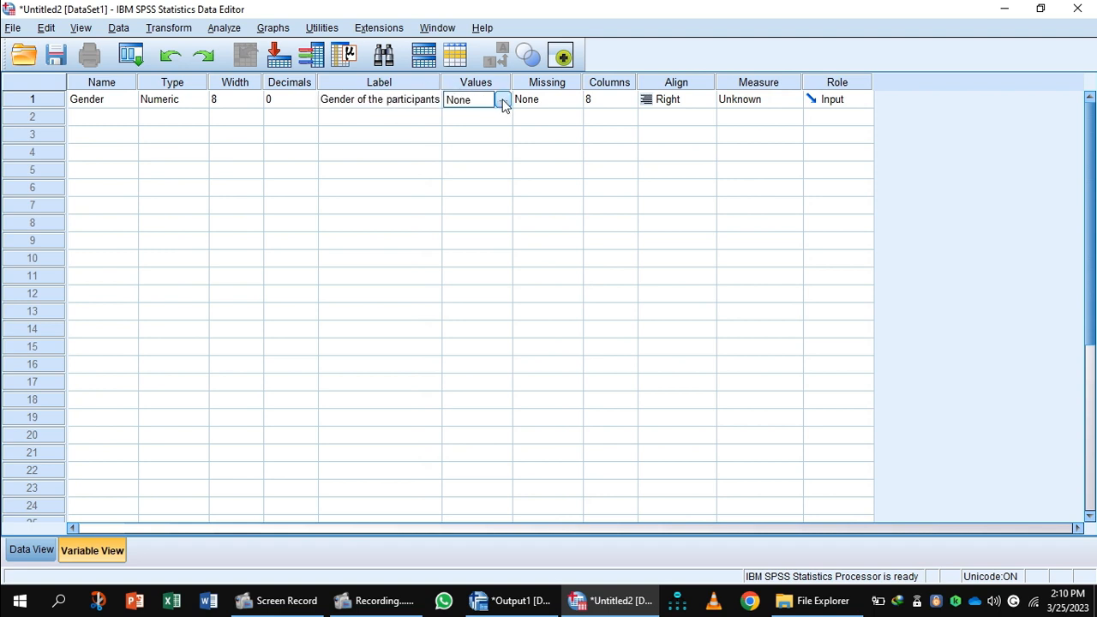
{"action": "left_click", "coordinate": [503, 101]}
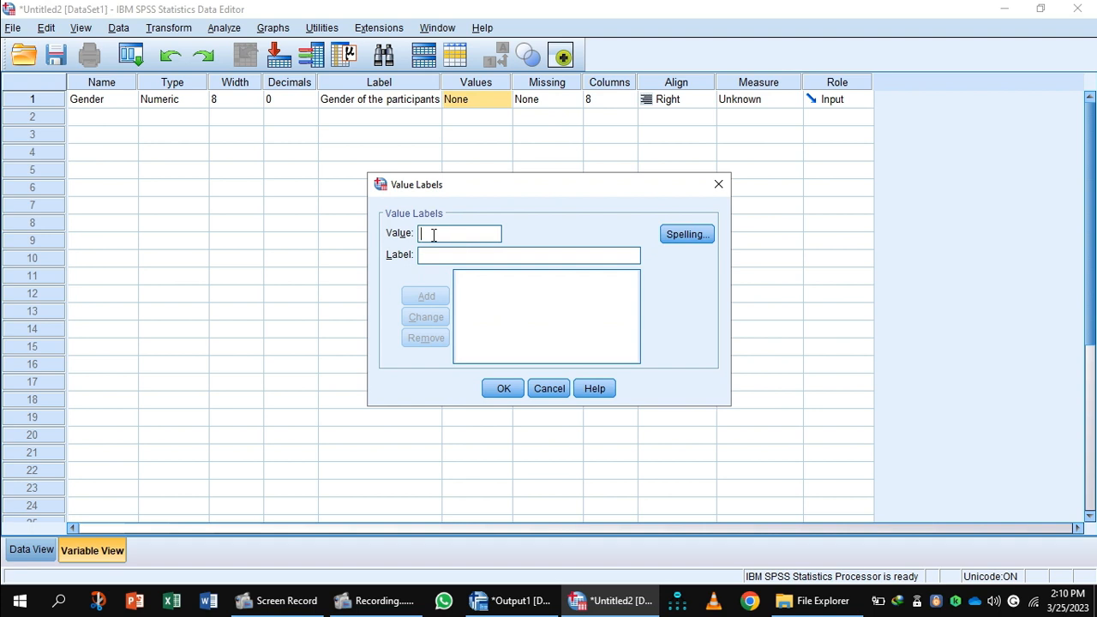
{"action": "type", "text": "0"}
{"action": "left_click", "coordinate": [423, 261]}
{"action": "type", "text": "Male"}
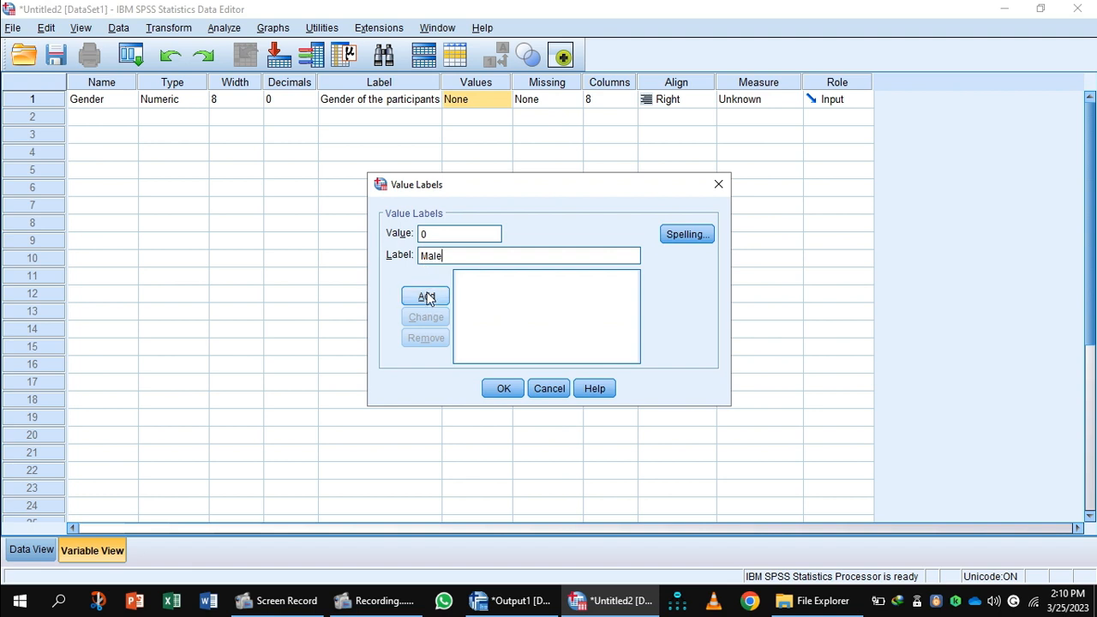
{"action": "left_click", "coordinate": [428, 298]}
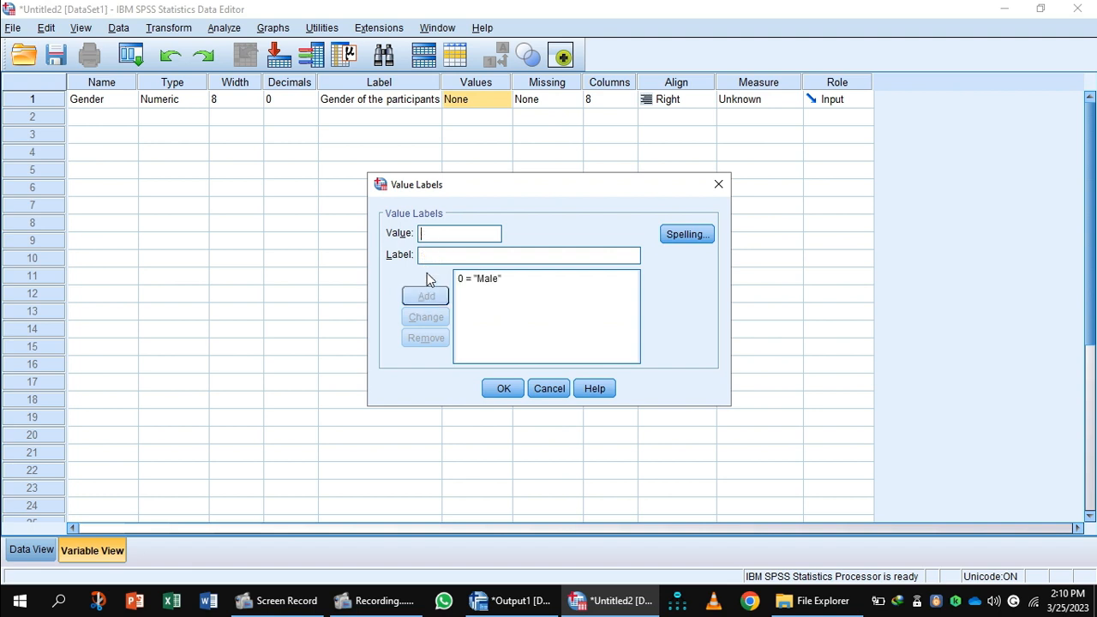
Step: Add the value label 1 = Female to Gender and set its measurement level to Nominal
{"action": "type", "text": "1"}
{"action": "left_click", "coordinate": [432, 259]}
{"action": "type", "text": "Fe"}
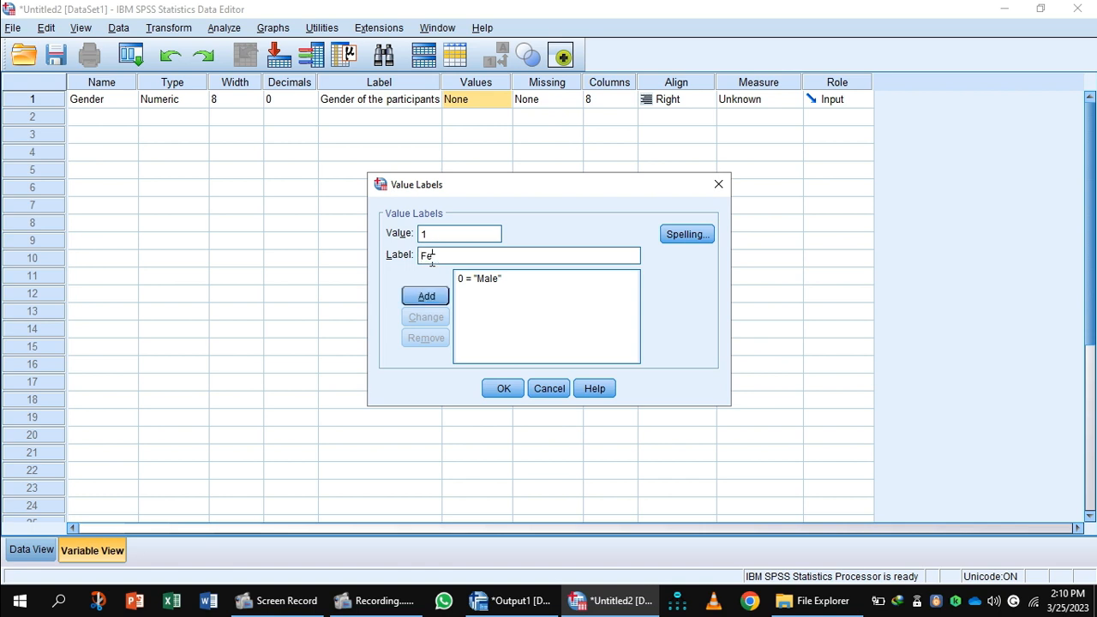
{"action": "type", "text": "male"}
{"action": "left_click", "coordinate": [434, 296]}
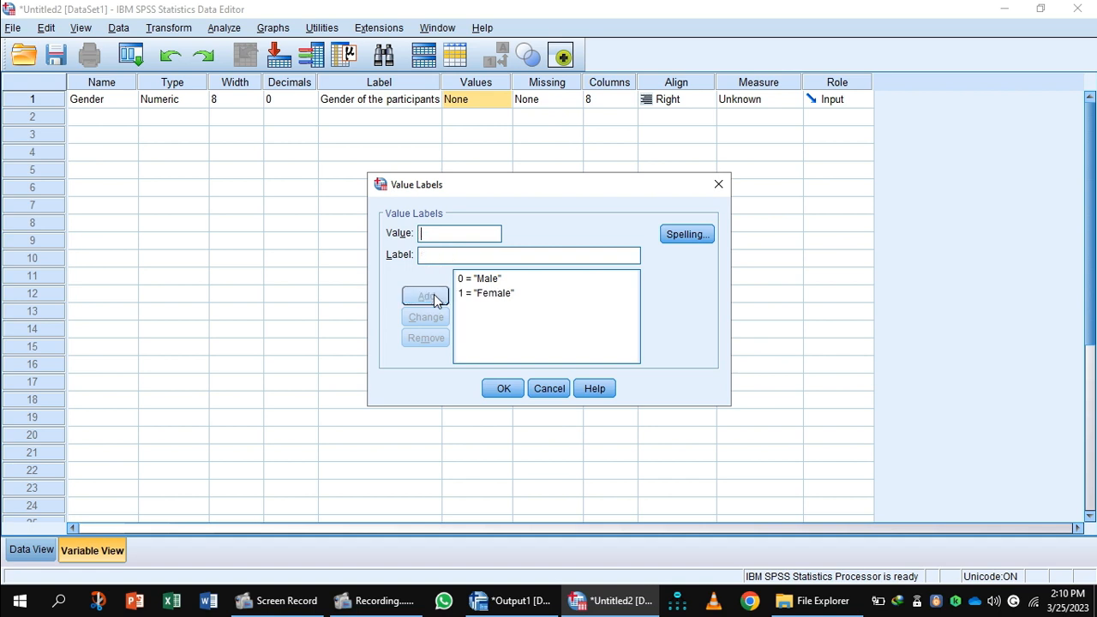
{"action": "left_click", "coordinate": [503, 390]}
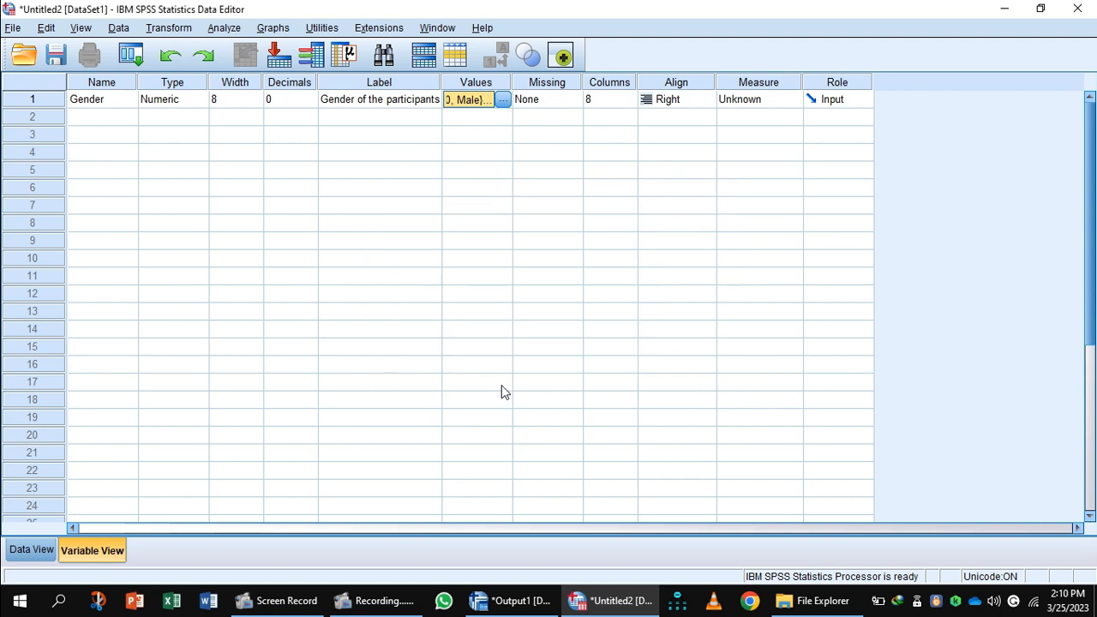
{"action": "left_click", "coordinate": [770, 103]}
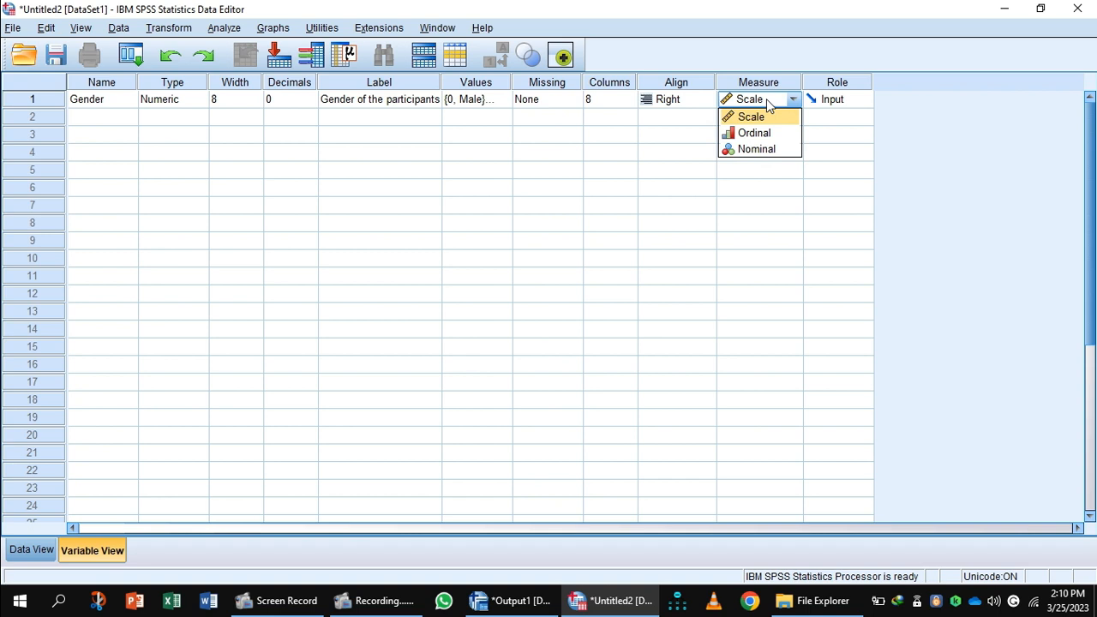
{"action": "left_click", "coordinate": [768, 149]}
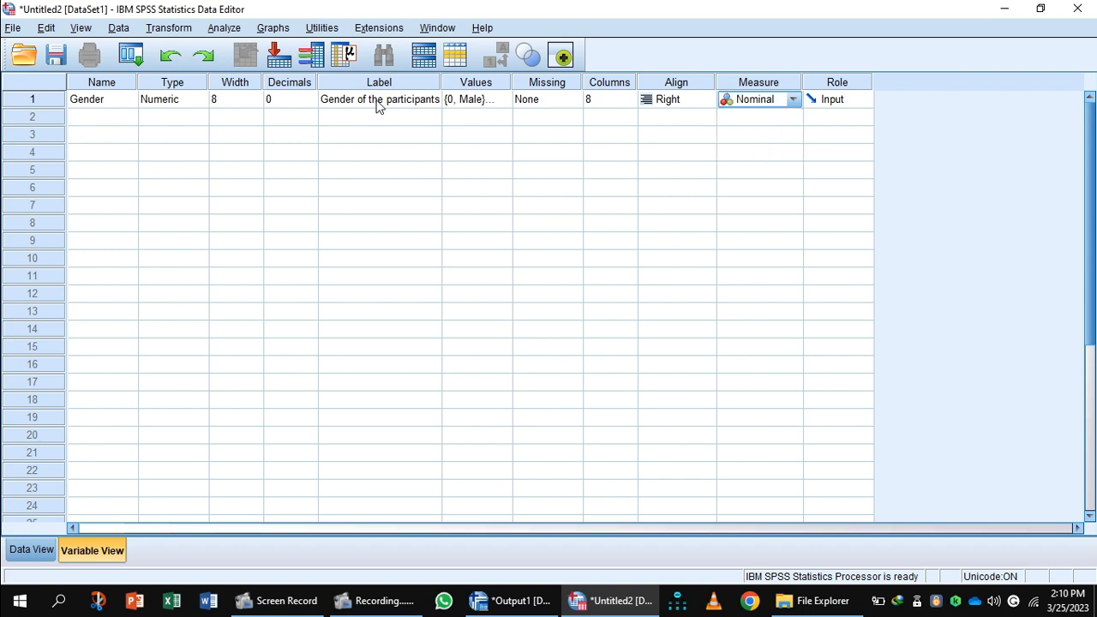
Step: Add a second numeric variable named Day1 and set its decimal places to 0
{"action": "left_click", "coordinate": [110, 120]}
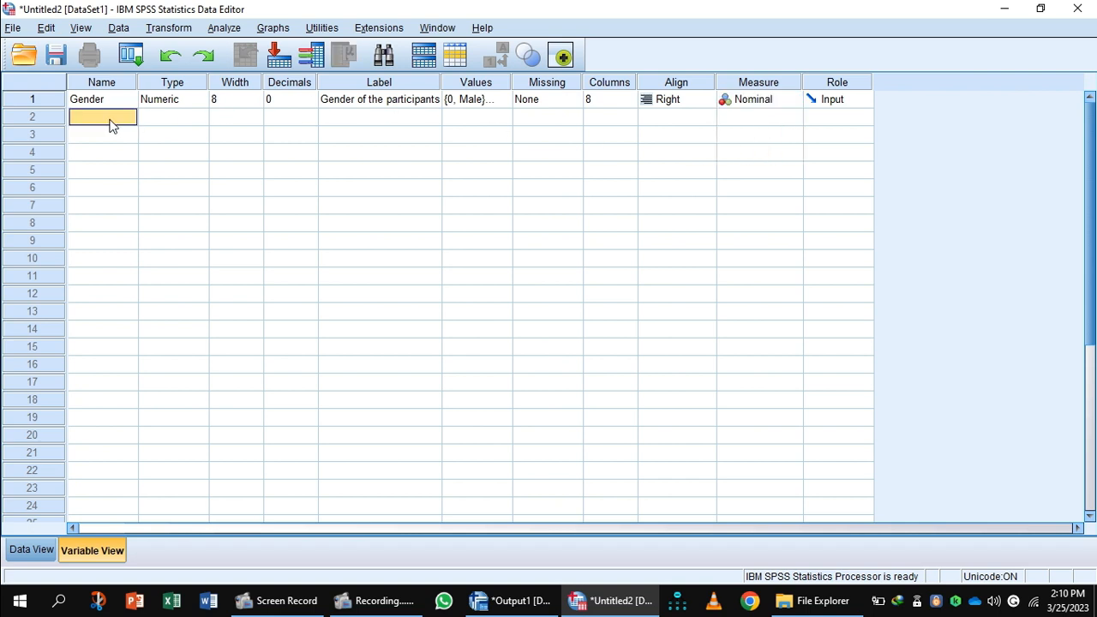
{"action": "type", "text": "Day1"}
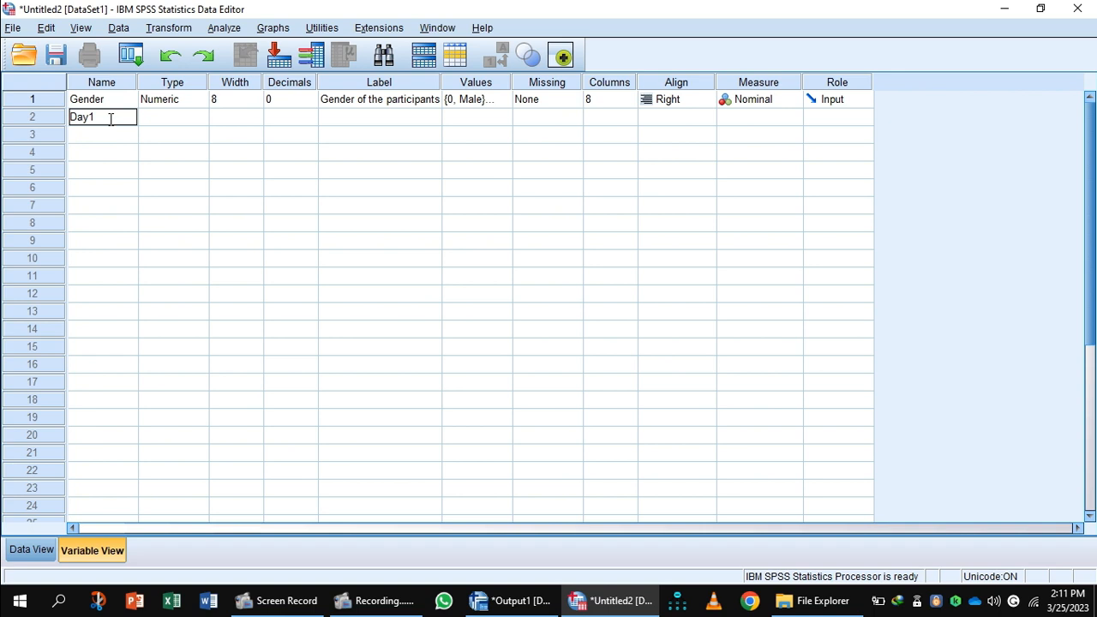
{"action": "left_click", "coordinate": [167, 119]}
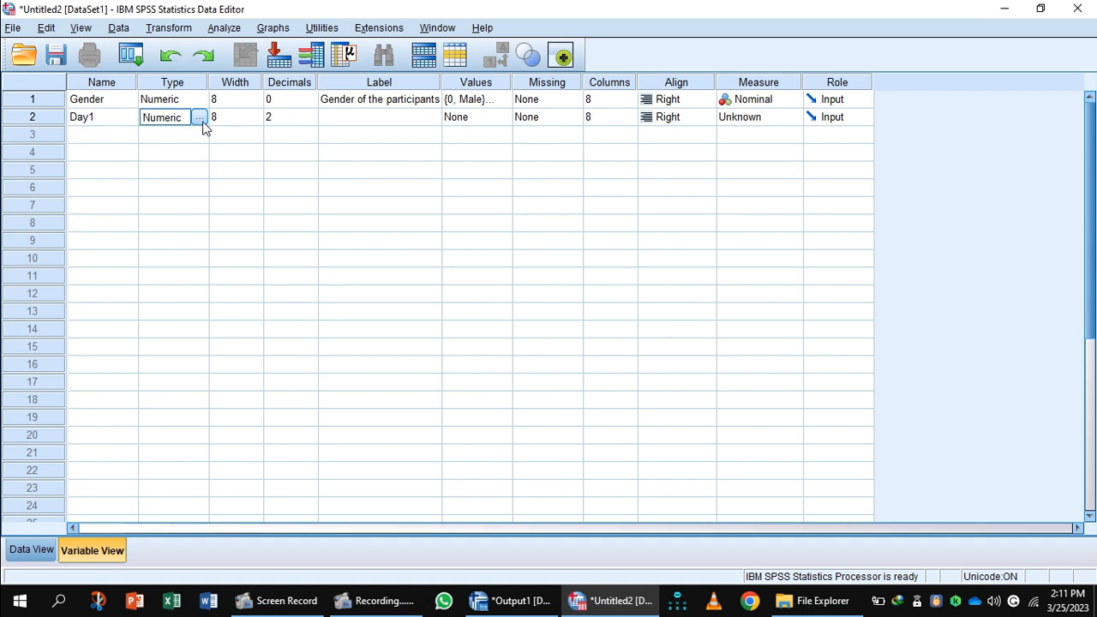
{"action": "left_click", "coordinate": [199, 118]}
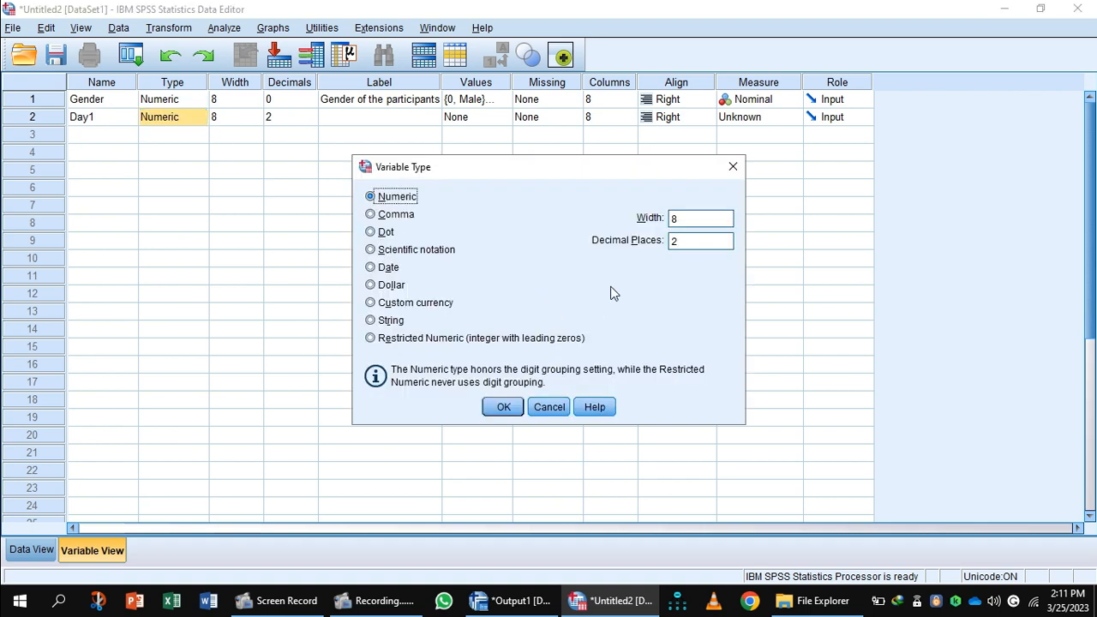
{"action": "left_click", "coordinate": [684, 241]}
{"action": "key", "text": "BackSpace"}
{"action": "type", "text": "0"}
{"action": "left_click", "coordinate": [504, 407]}
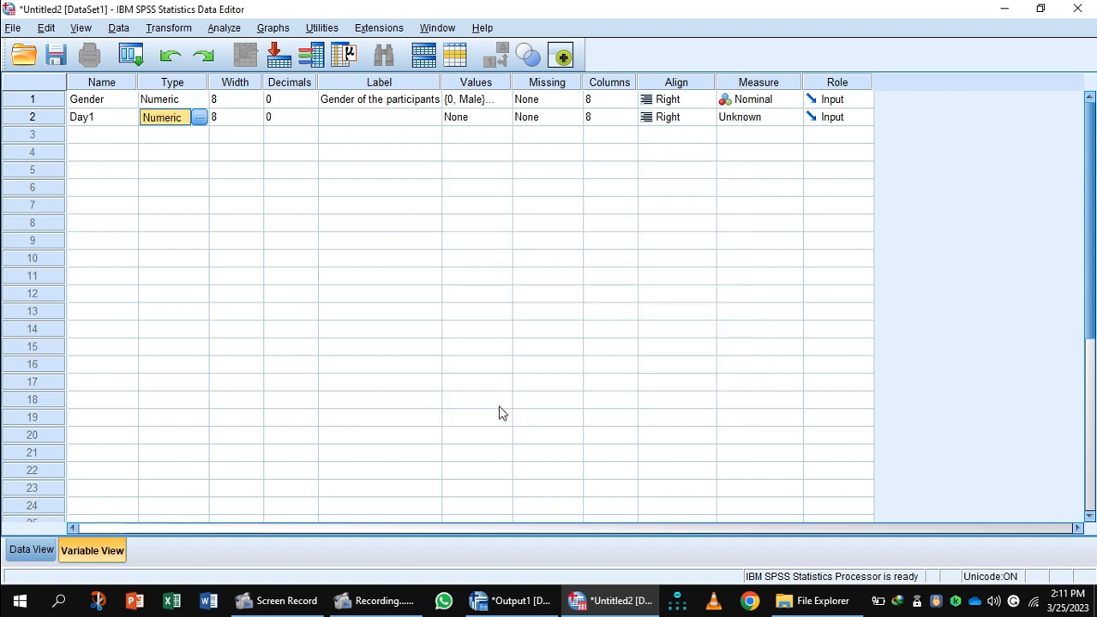
Step: Label the Day1 variable "Quality of paper presentation of Day 1 in International Seminar" and copy the label text
{"action": "left_click", "coordinate": [429, 120]}
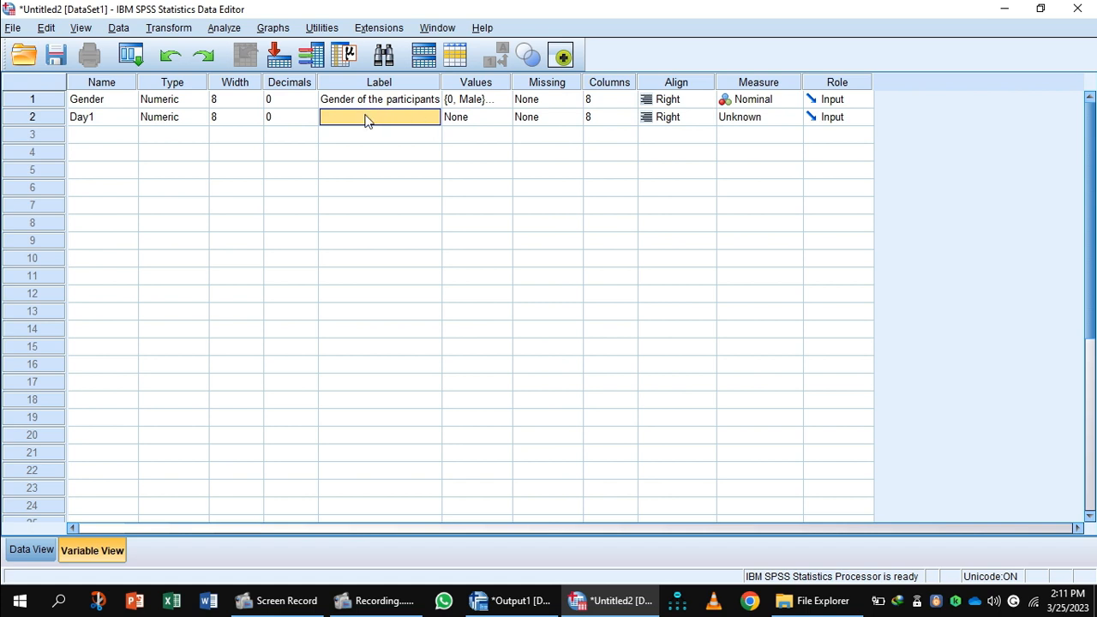
{"action": "type", "text": "Quality of"}
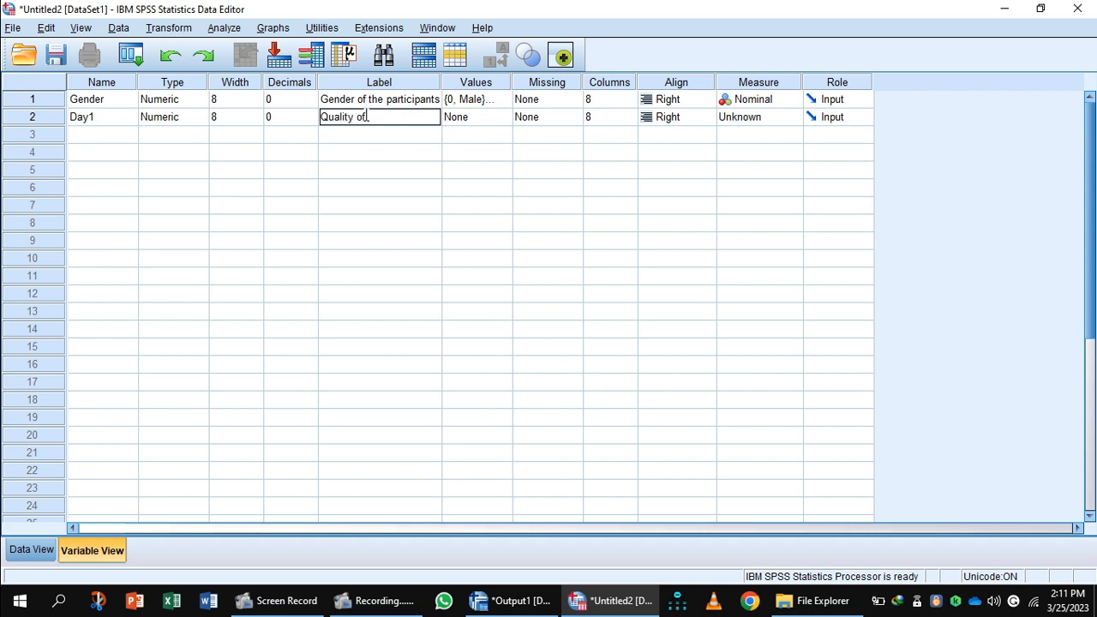
{"action": "type", "text": "paper"}
{"action": "type", "text": "presentation"}
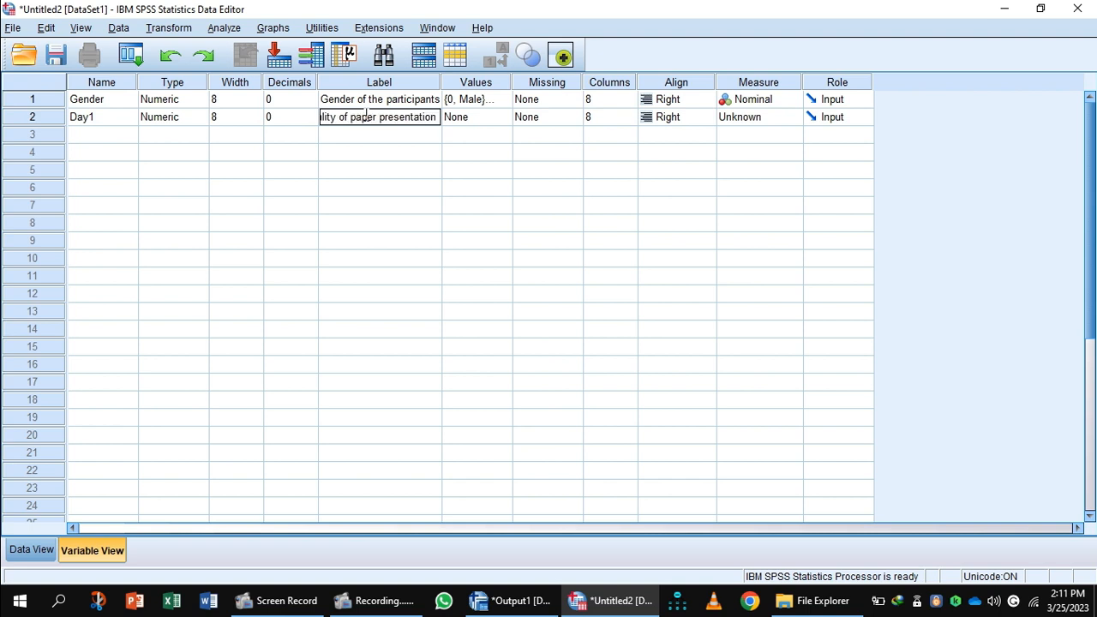
{"action": "type", "text": " o"}
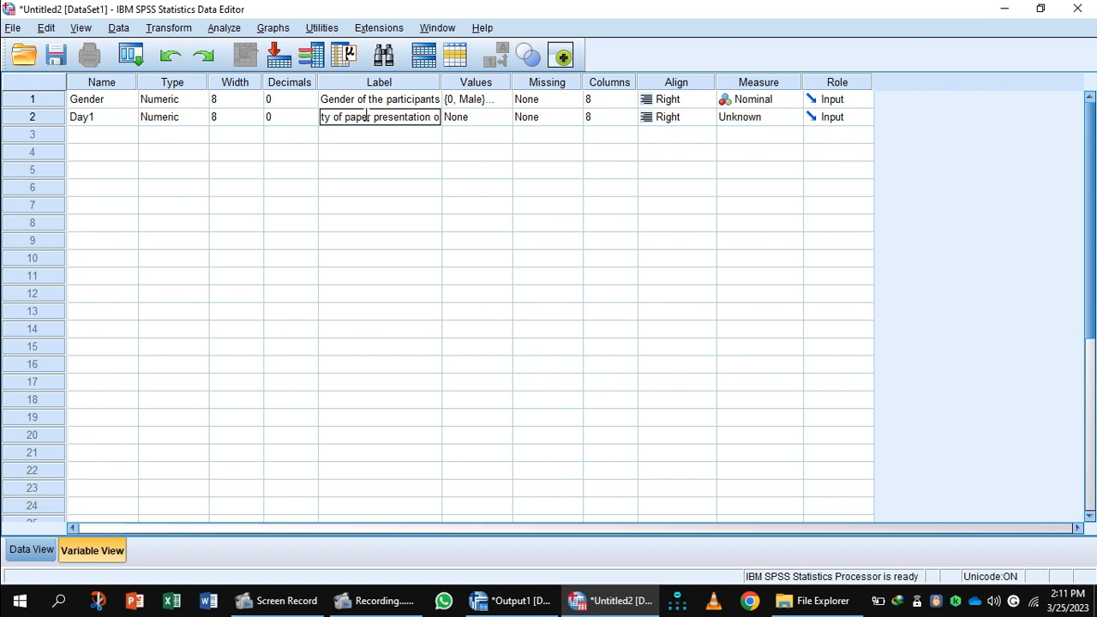
{"action": "type", "text": "f Day "}
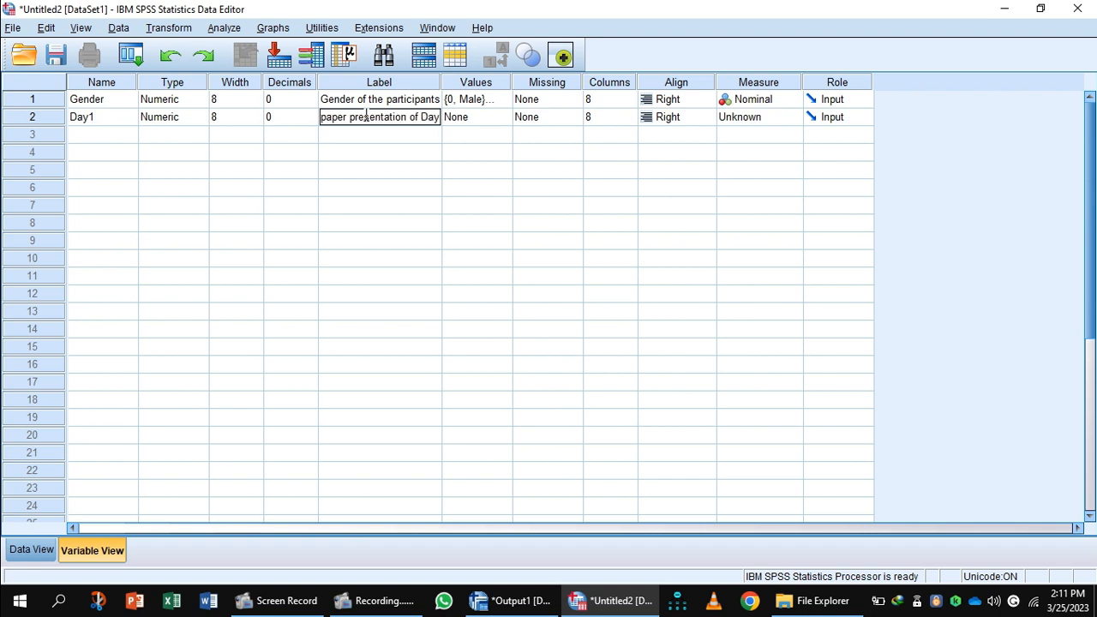
{"action": "type", "text": "1"}
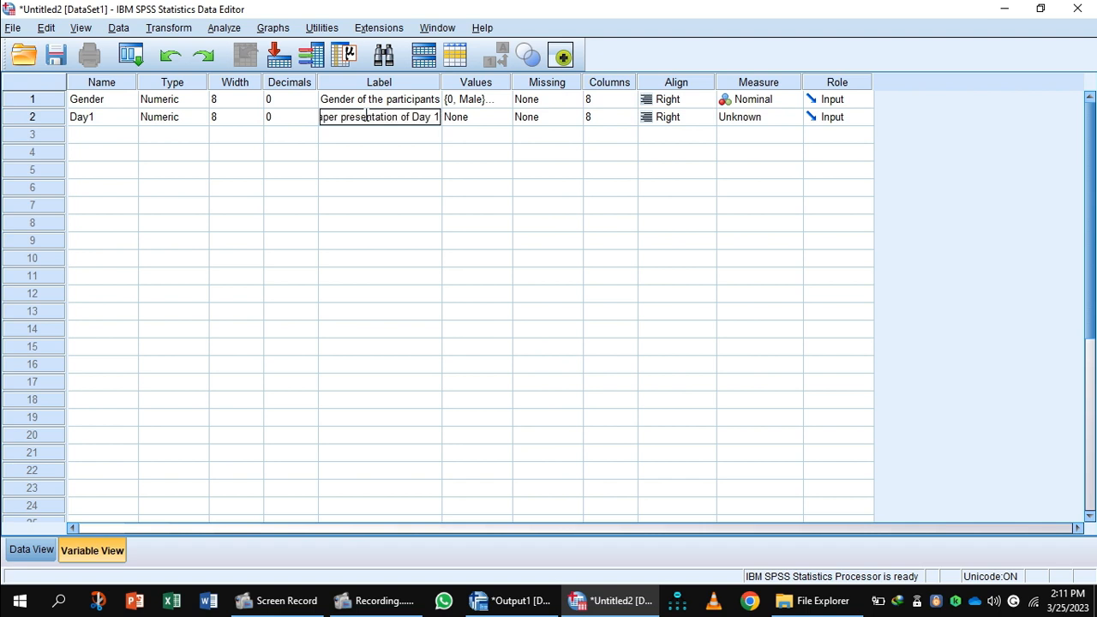
{"action": "type", "text": " in"}
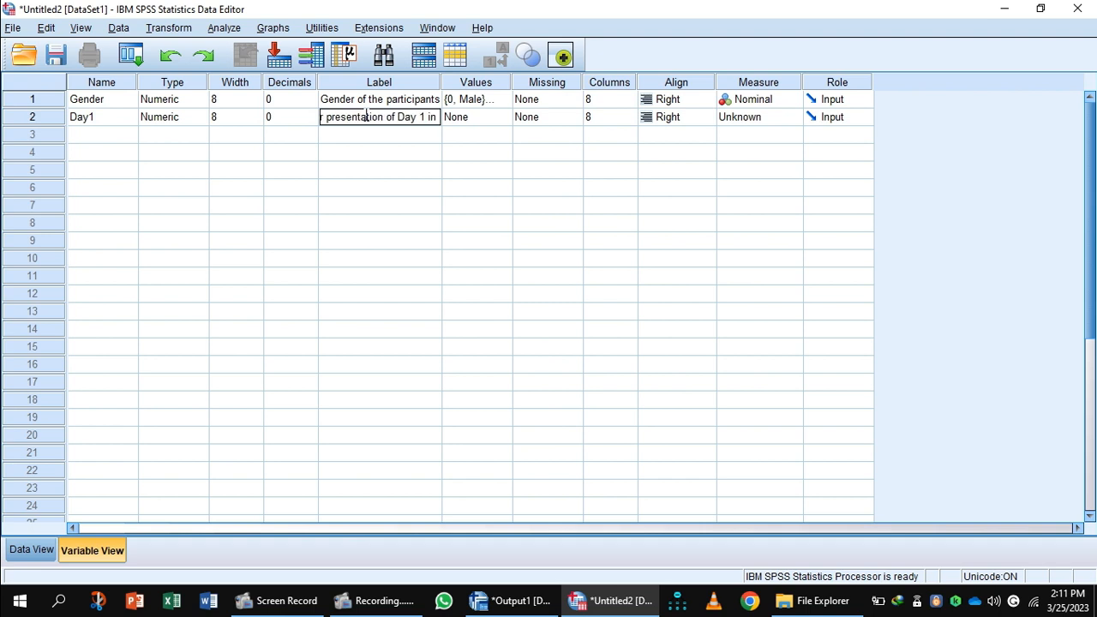
{"action": "type", "text": " Inter"}
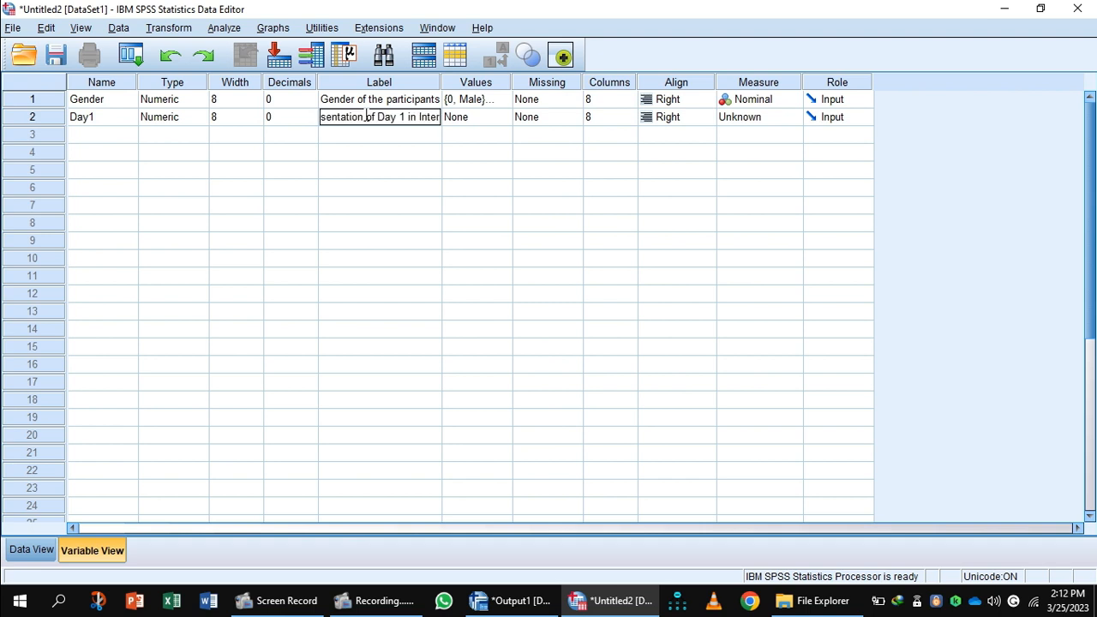
{"action": "type", "text": "nat"}
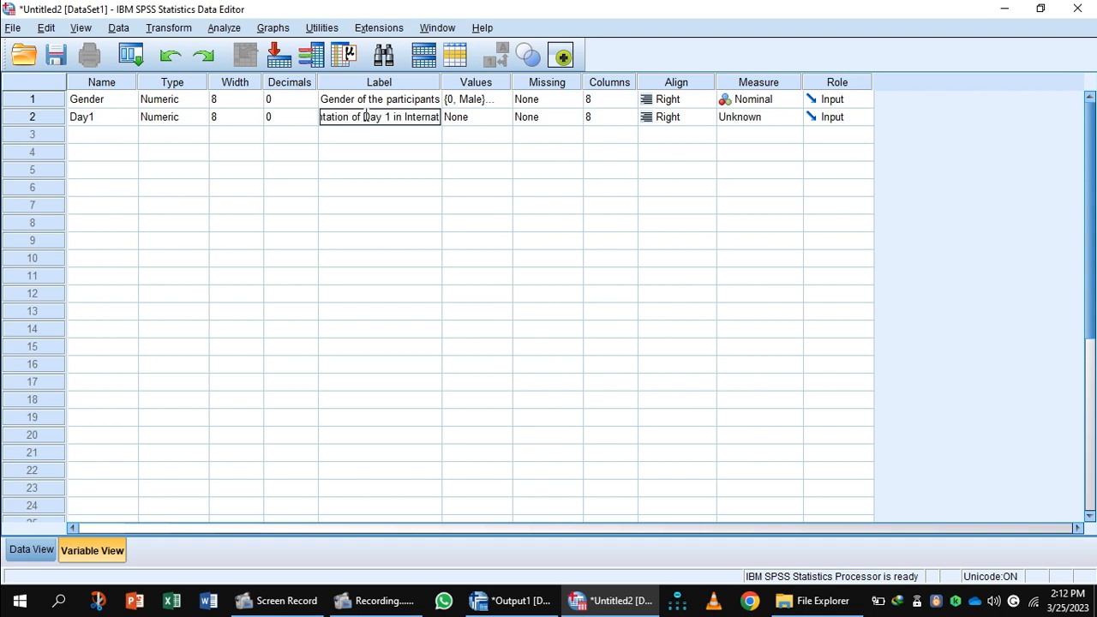
{"action": "type", "text": "ional"}
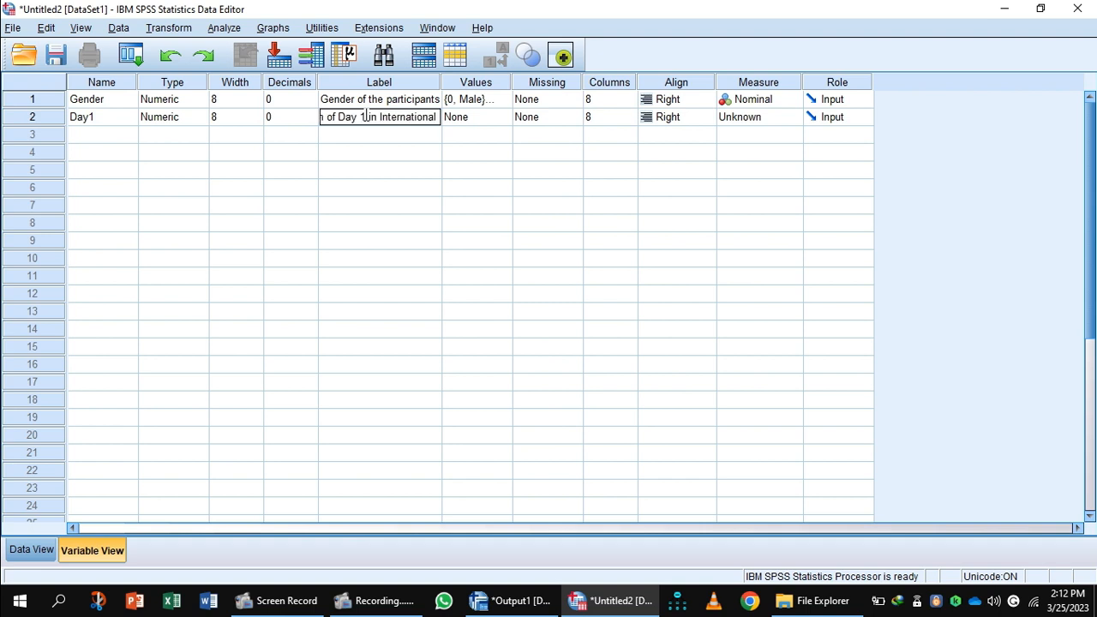
{"action": "type", "text": " Semi"}
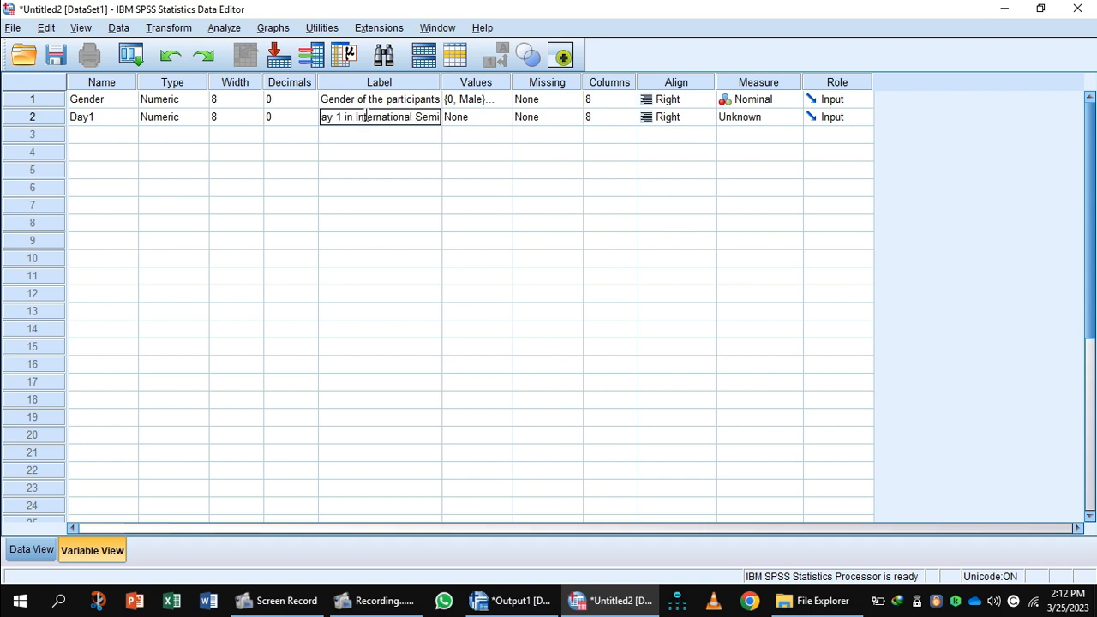
{"action": "type", "text": "nar"}
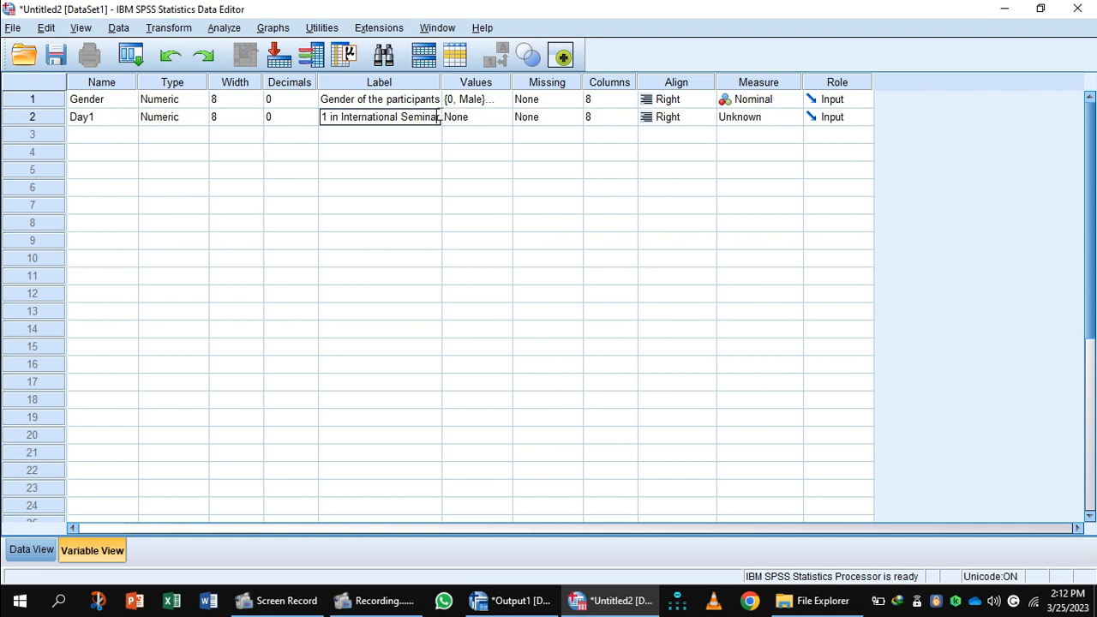
{"action": "left_click", "coordinate": [441, 116]}
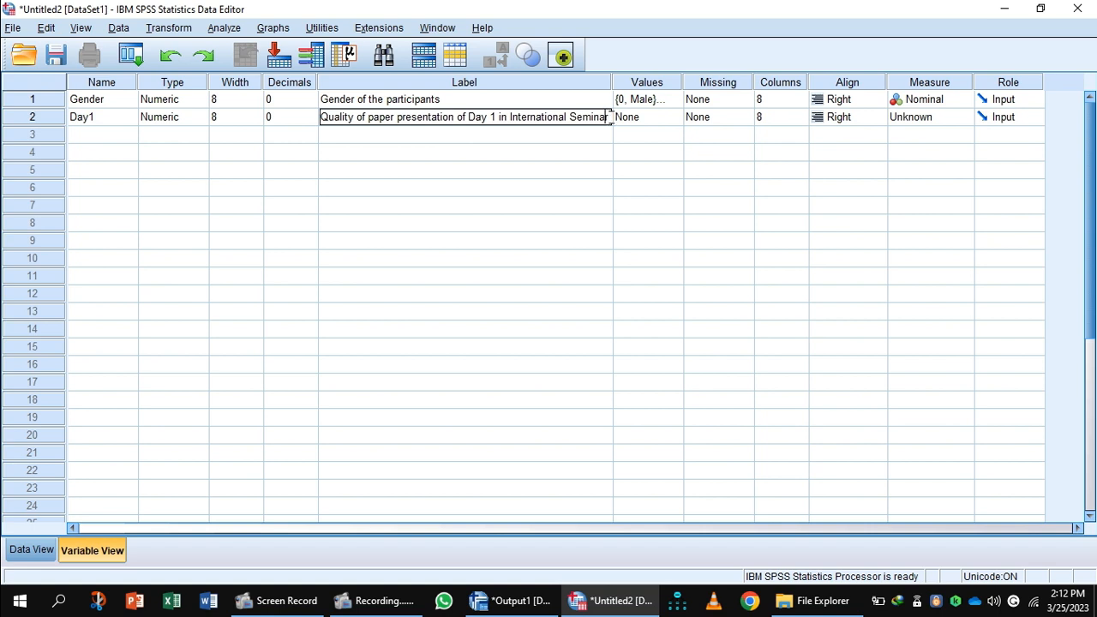
{"action": "left_click_drag", "start_coordinate": [611, 117], "coordinate": [322, 119]}
{"action": "key", "text": "ctrl+c"}
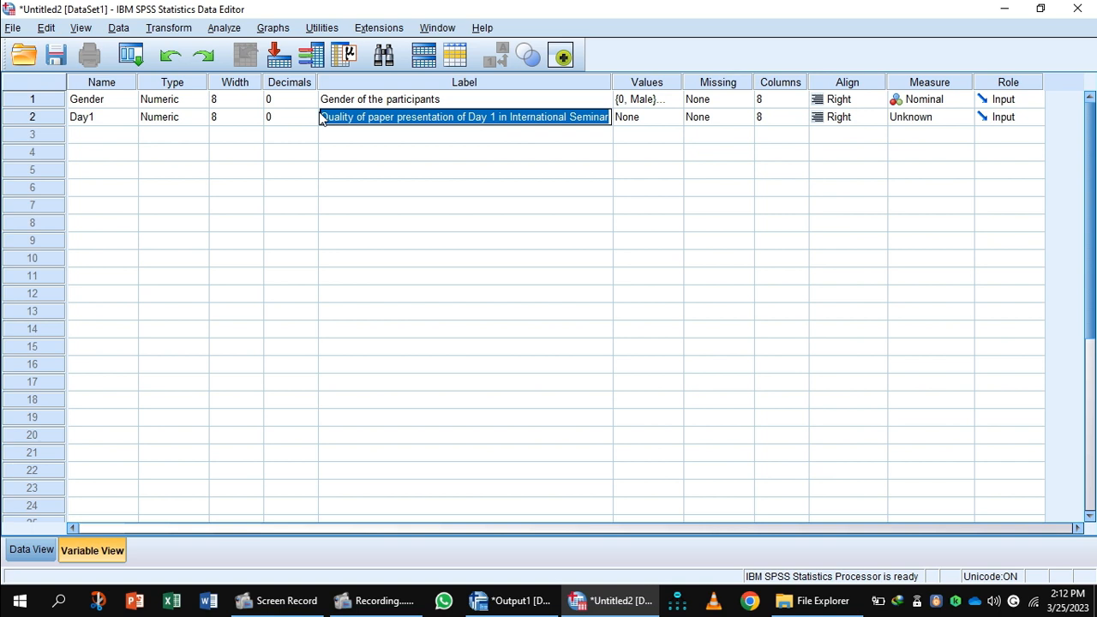
Step: Set the Day1 variable's measurement level to Scale, without defining any value labels for it
{"action": "left_click", "coordinate": [674, 123]}
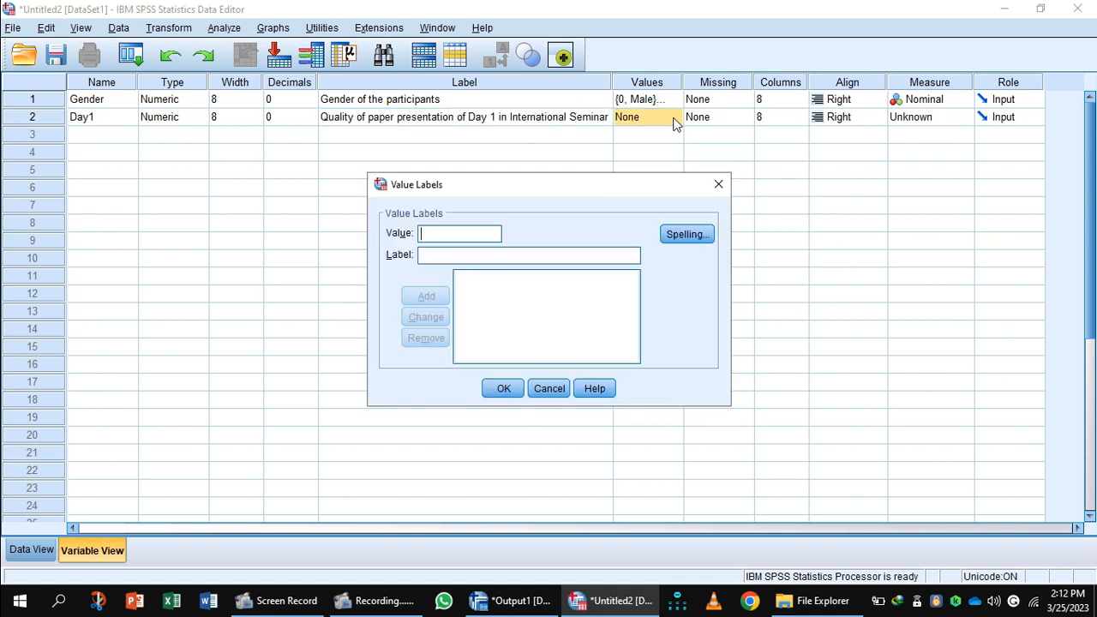
{"action": "left_click", "coordinate": [720, 185]}
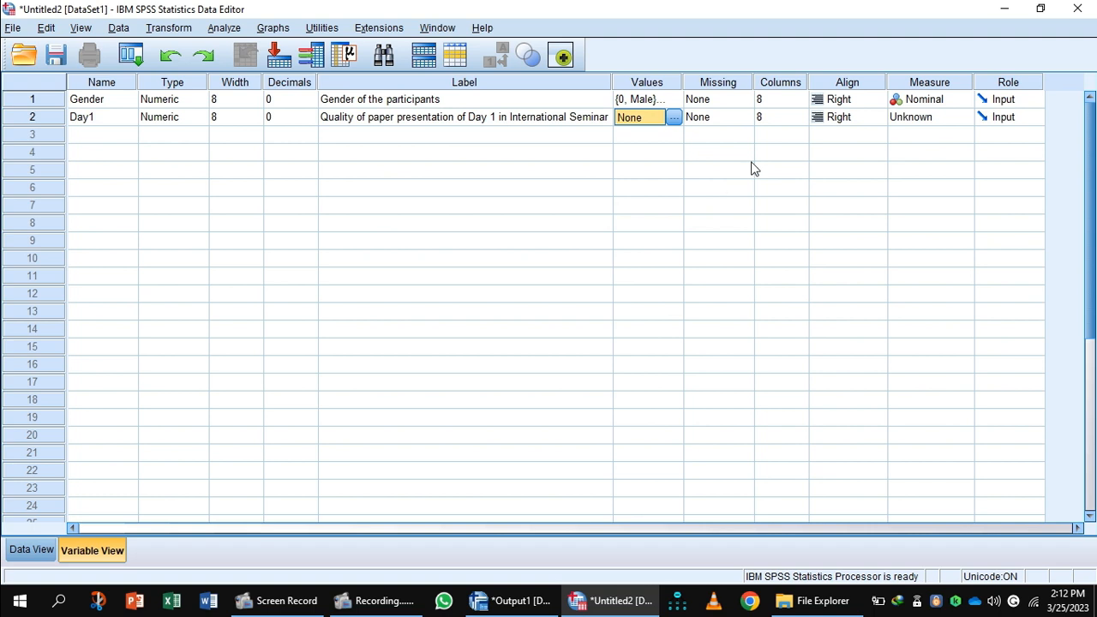
{"action": "left_click", "coordinate": [950, 116]}
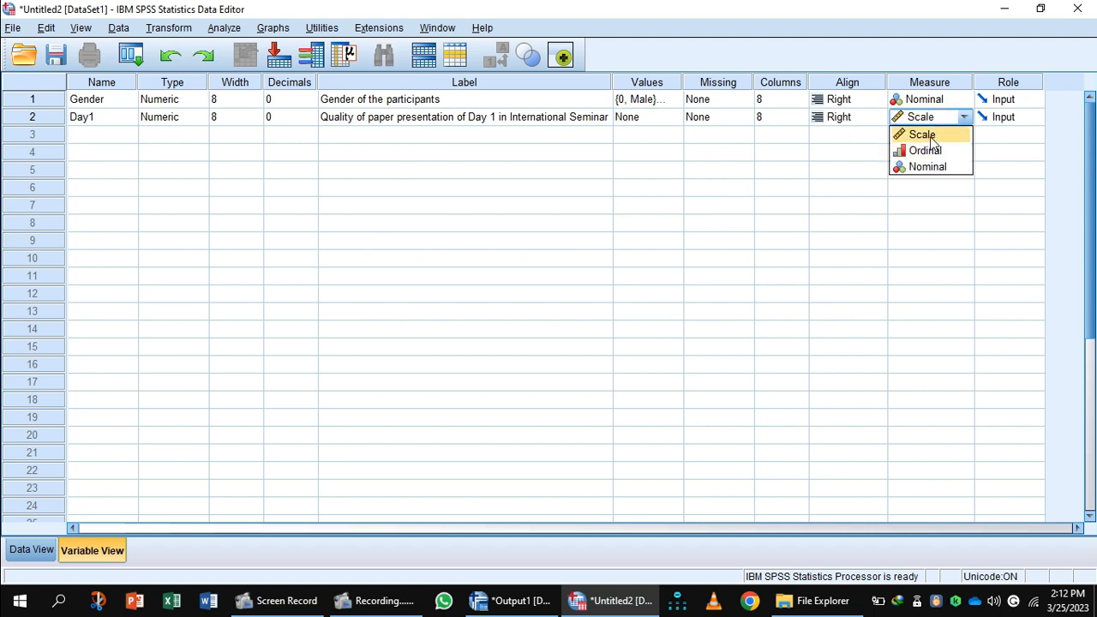
{"action": "left_click", "coordinate": [930, 134]}
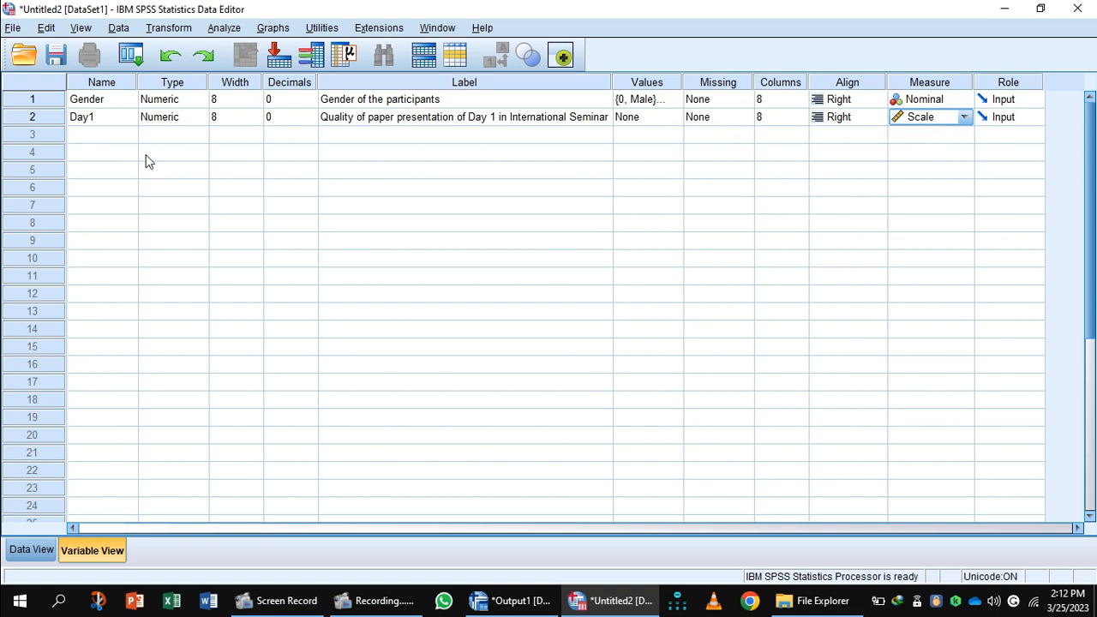
Step: Add a third numeric variable named Day2 and set its decimal places to 0
{"action": "left_click", "coordinate": [96, 137]}
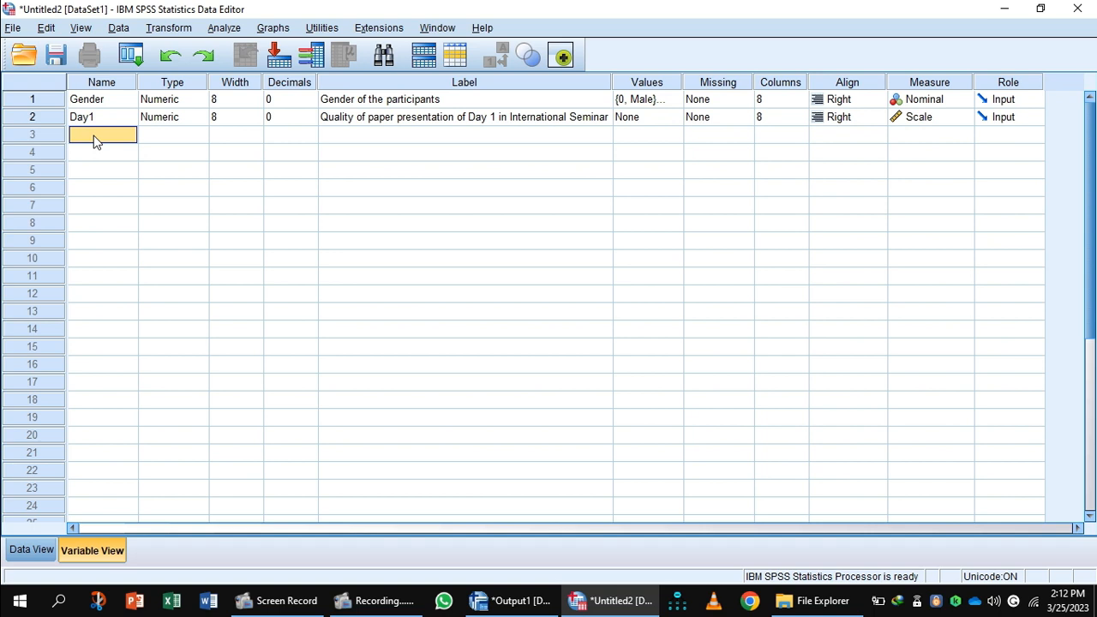
{"action": "type", "text": "Day2"}
{"action": "left_click", "coordinate": [190, 144]}
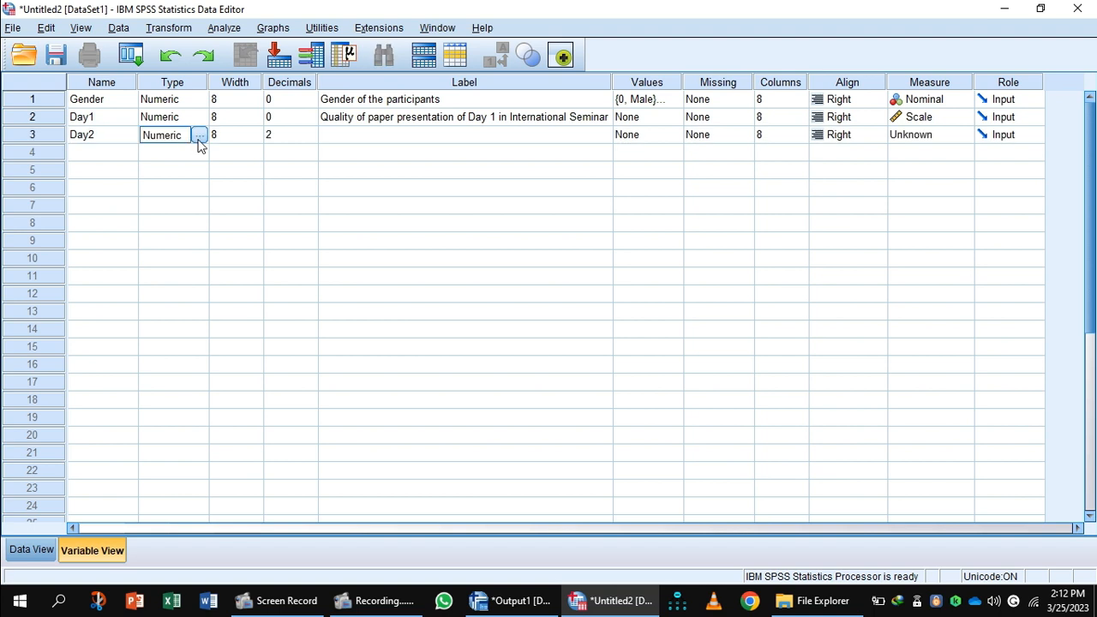
{"action": "left_click", "coordinate": [199, 137]}
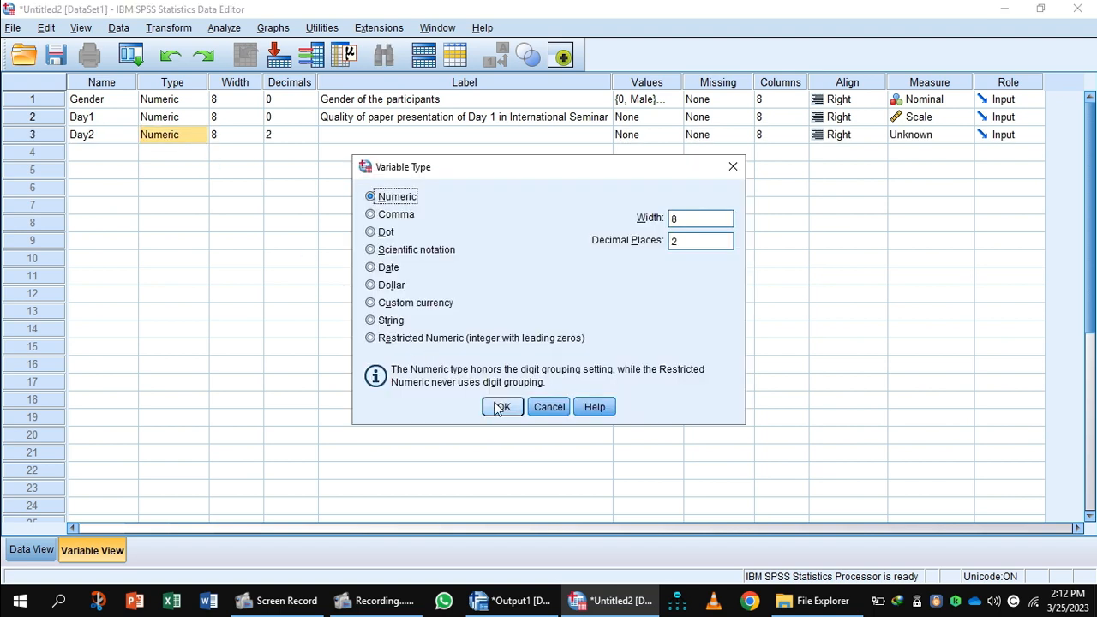
{"action": "left_click", "coordinate": [682, 242]}
{"action": "key", "text": "BackSpace"}
{"action": "type", "text": "0"}
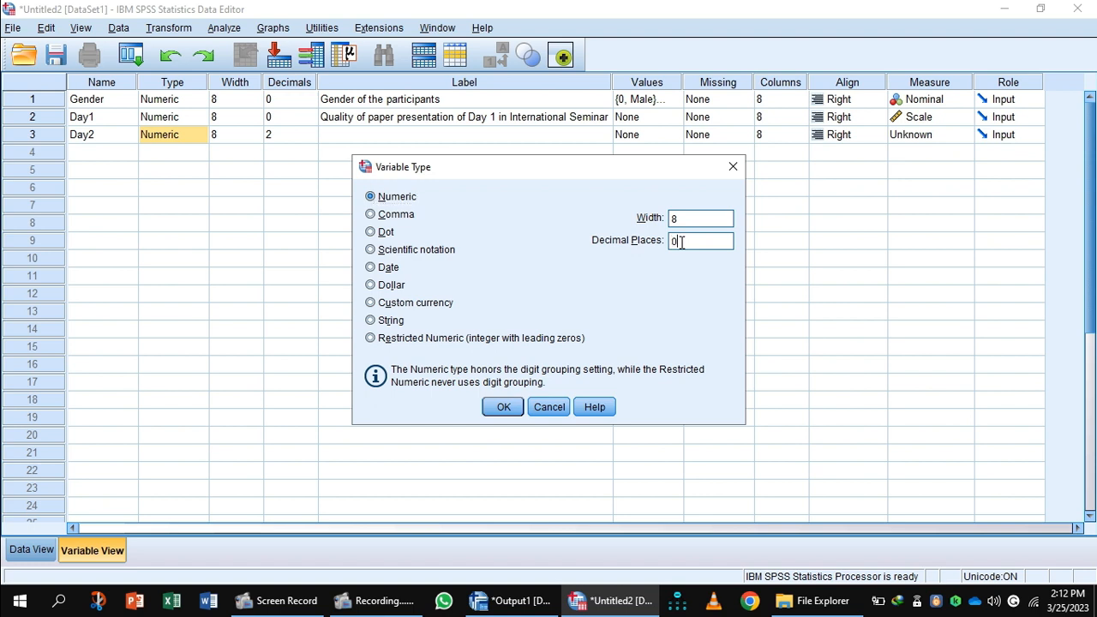
{"action": "left_click", "coordinate": [505, 408]}
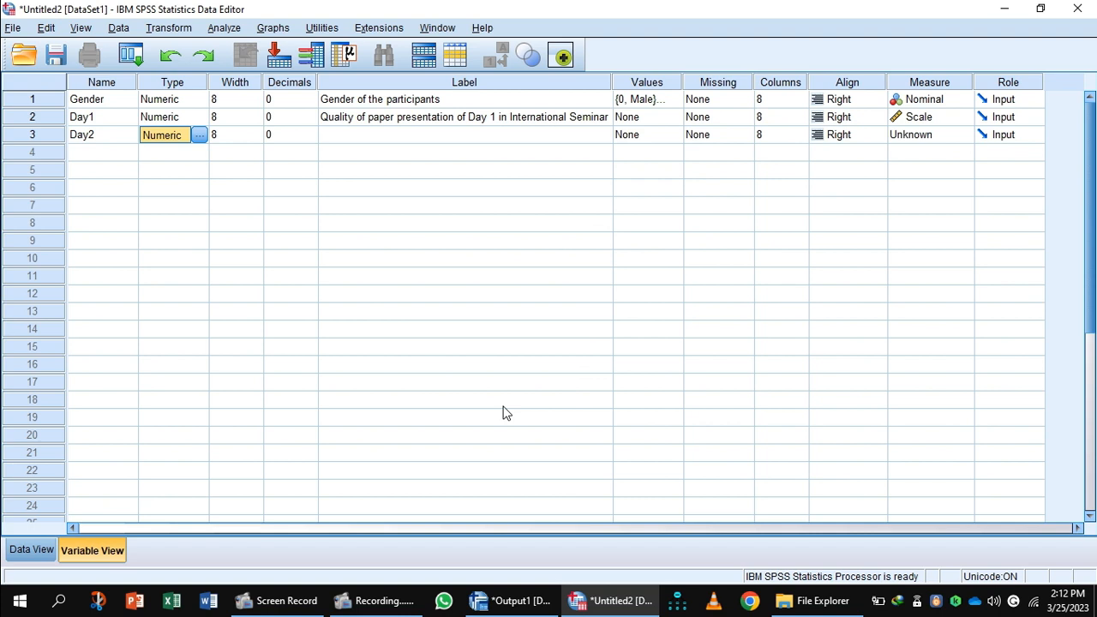
Step: Label Day2 "Quality of paper presentation of Day 2 in International Seminar" by adapting the copied Day1 label, and set its measurement level to Scale
{"action": "left_click", "coordinate": [337, 138]}
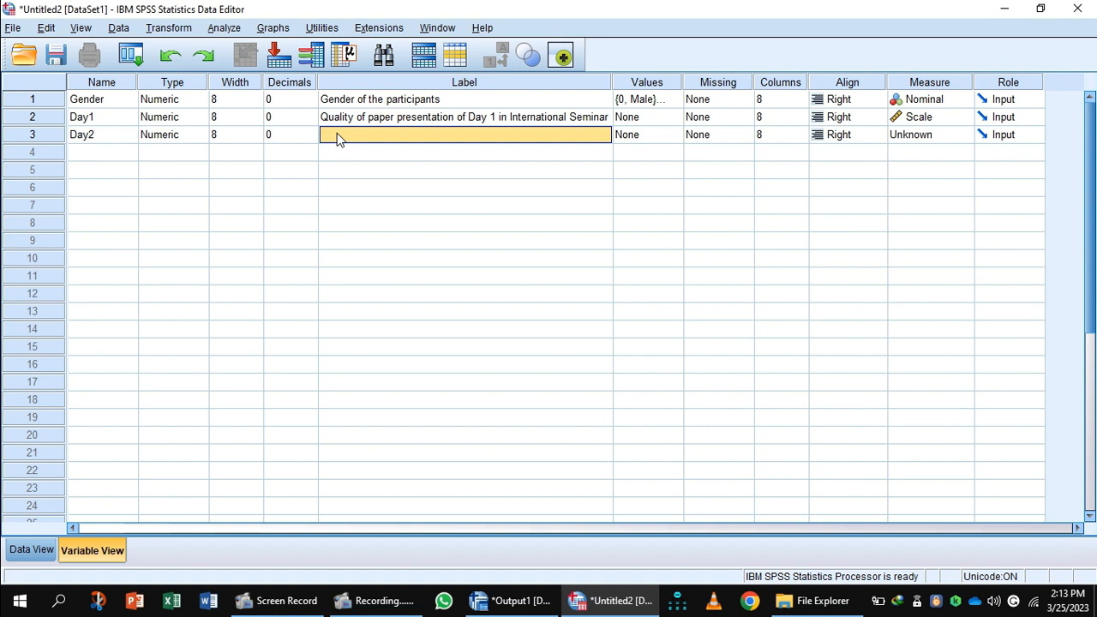
{"action": "right_click", "coordinate": [337, 134]}
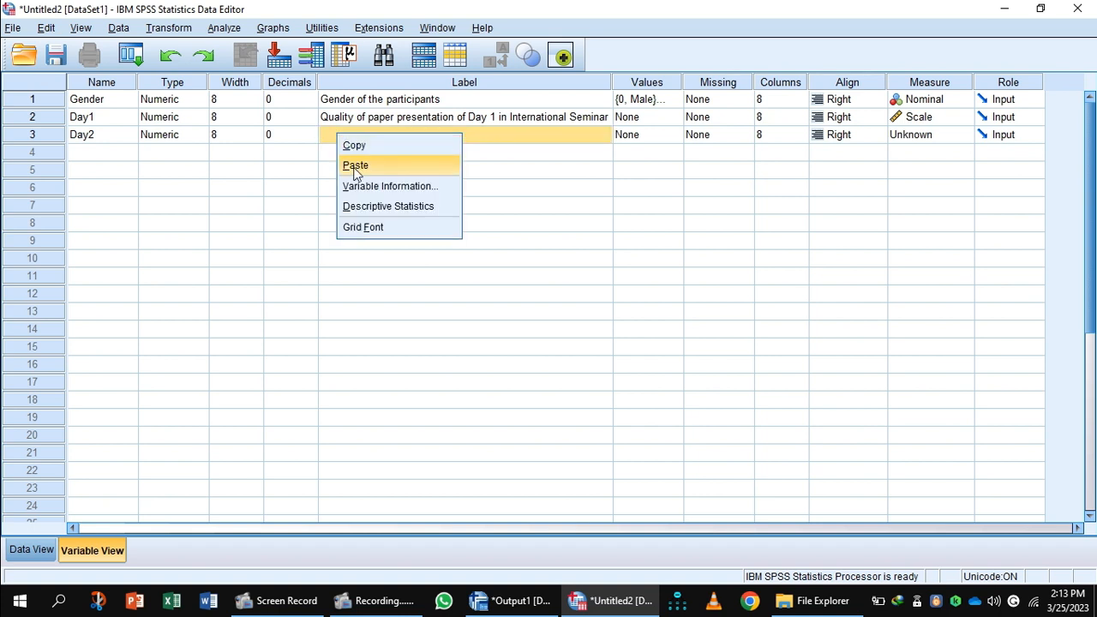
{"action": "left_click", "coordinate": [356, 165]}
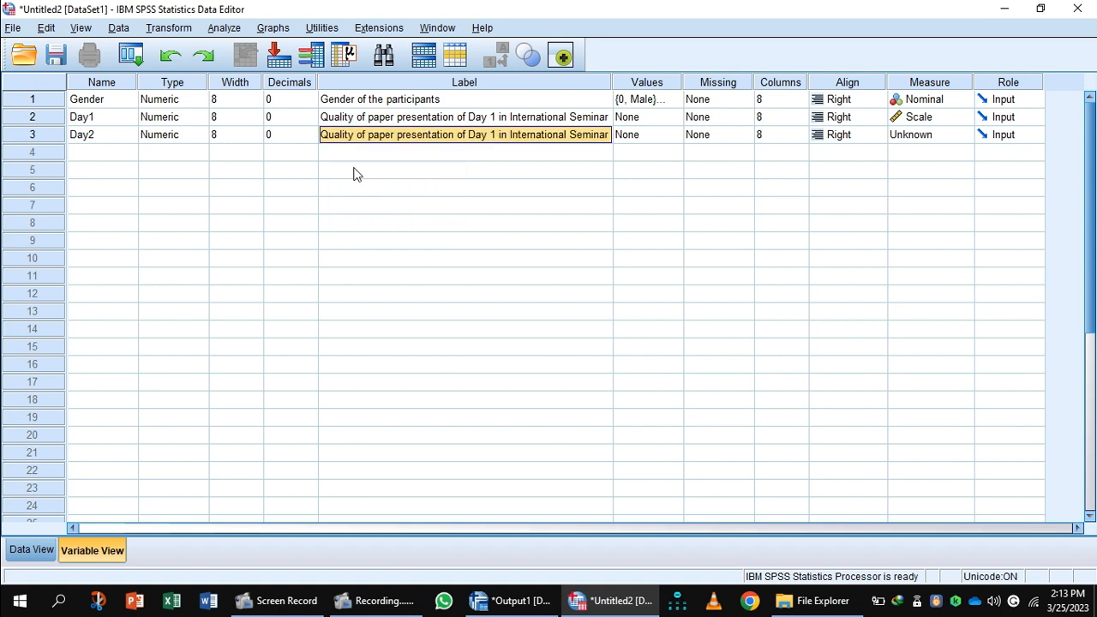
{"action": "double_click", "coordinate": [497, 134]}
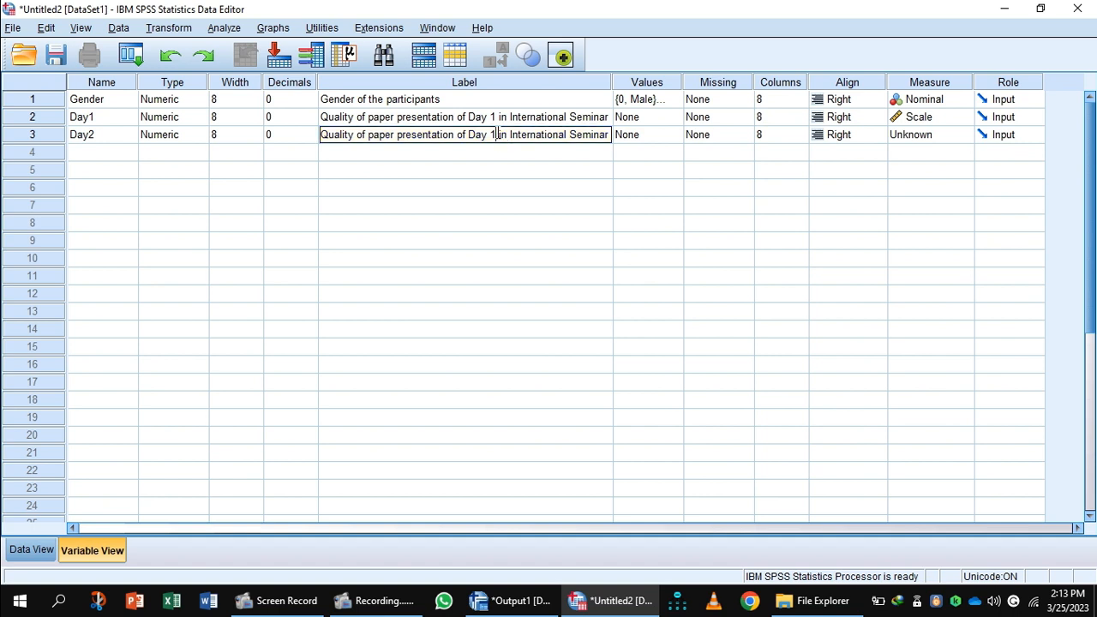
{"action": "key", "text": "BackSpace"}
{"action": "type", "text": "2"}
{"action": "left_click", "coordinate": [948, 134]}
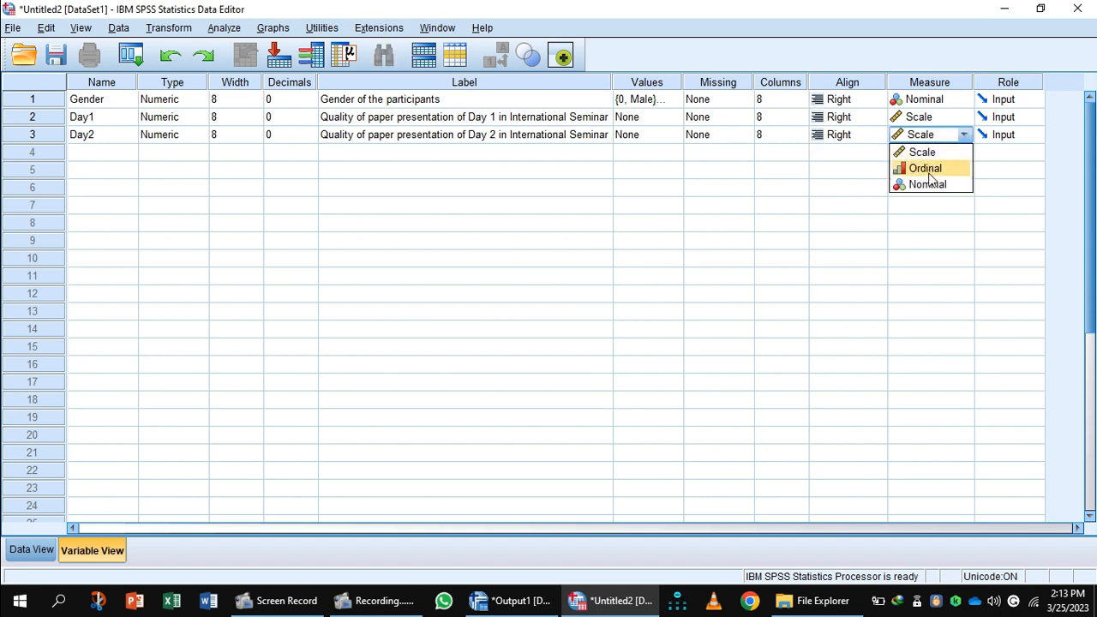
{"action": "left_click", "coordinate": [933, 154]}
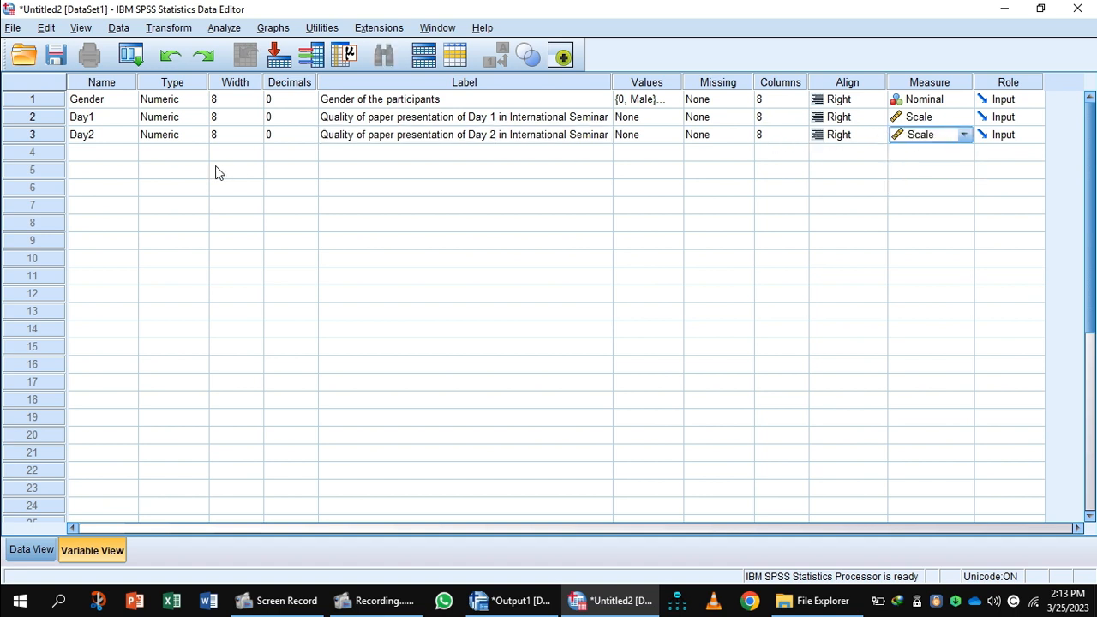
Step: Switch to the data entry grid and enter 0 as the Gender value for the first two cases
{"action": "left_click", "coordinate": [38, 548]}
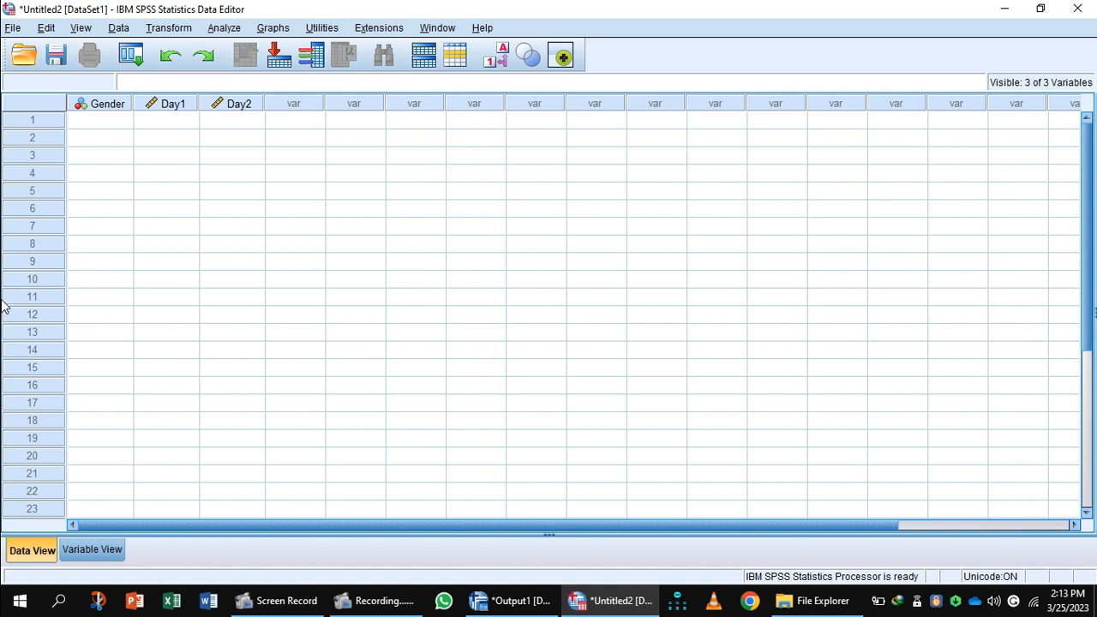
{"action": "left_click", "coordinate": [118, 125]}
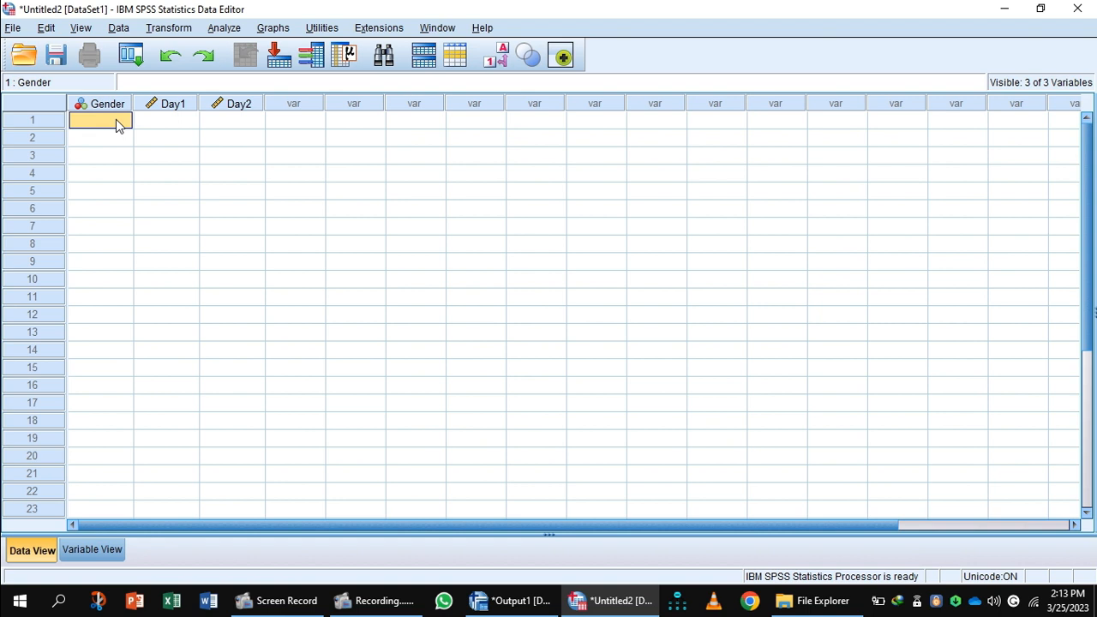
{"action": "type", "text": "0"}
{"action": "key", "text": "Return"}
{"action": "type", "text": "0"}
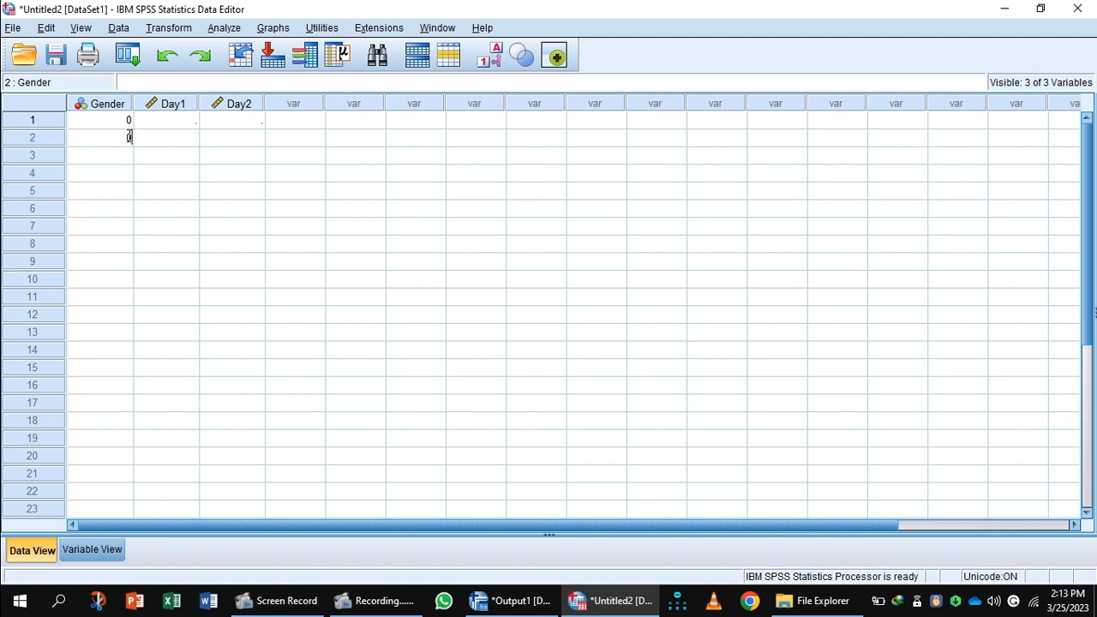
Step: Copy the Gender value 0 from case 2 and paste it into cases 3 to 10
{"action": "double_click", "coordinate": [131, 137]}
{"action": "left_click", "coordinate": [129, 155]}
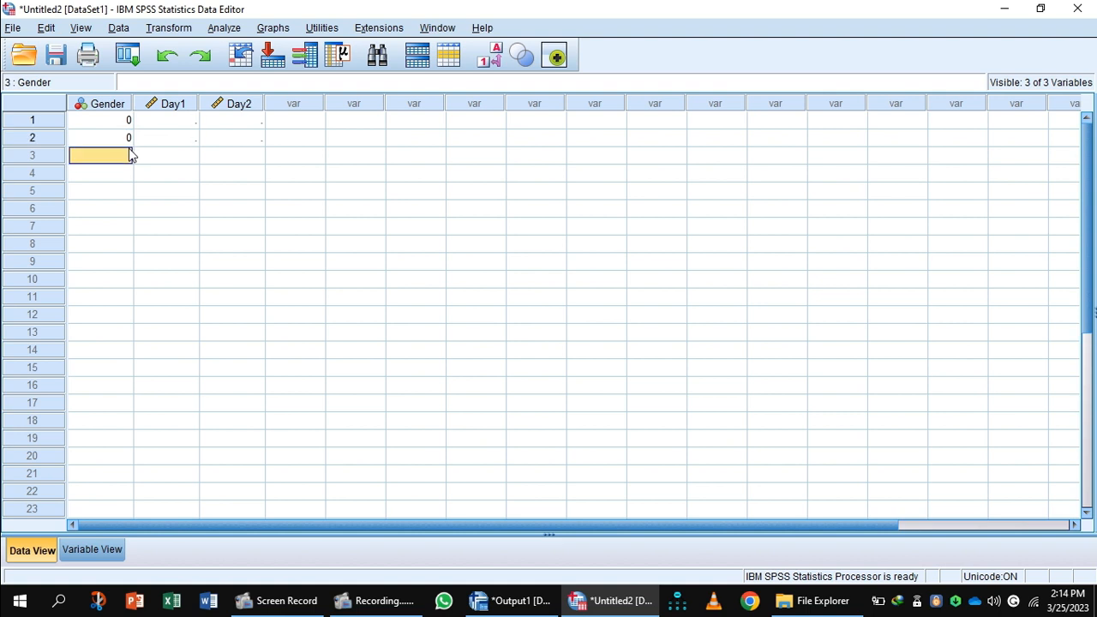
{"action": "key", "text": "shift+Down"}
{"action": "key", "text": "shift+Down"}
{"action": "key", "text": "shift+Down"}
{"action": "key", "text": "shift+Down"}
{"action": "key", "text": "shift+Down"}
{"action": "key", "text": "shift+Down"}
{"action": "key", "text": "shift+Down"}
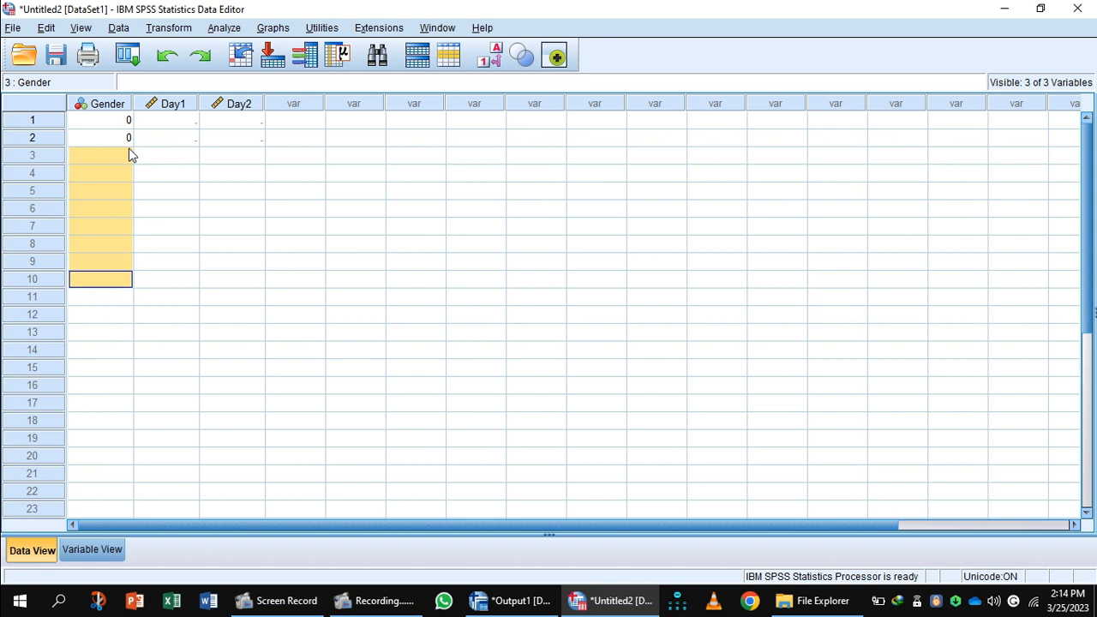
{"action": "right_click", "coordinate": [128, 154]}
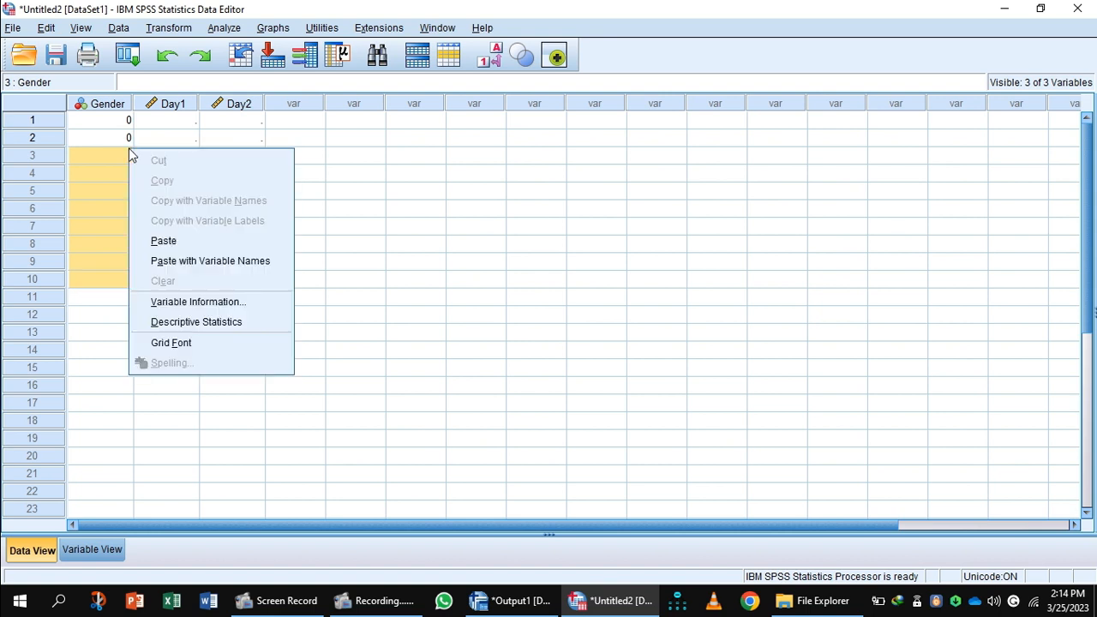
{"action": "left_click", "coordinate": [167, 239]}
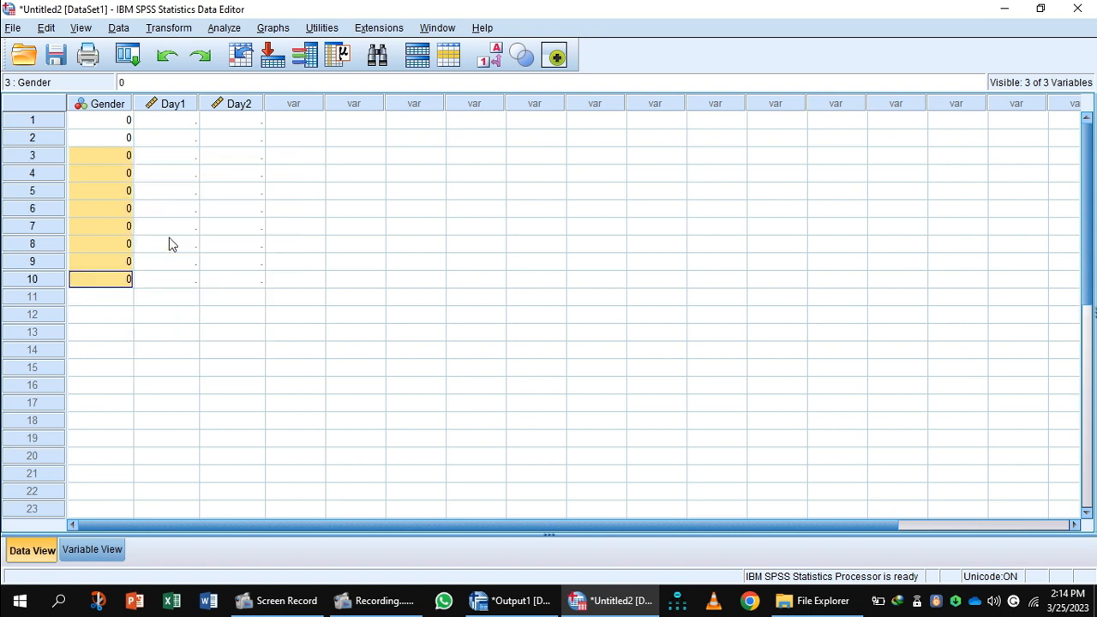
Step: Enter 1 as the Gender value for each of cases 11 to 20
{"action": "left_click", "coordinate": [126, 298]}
{"action": "type", "text": "1"}
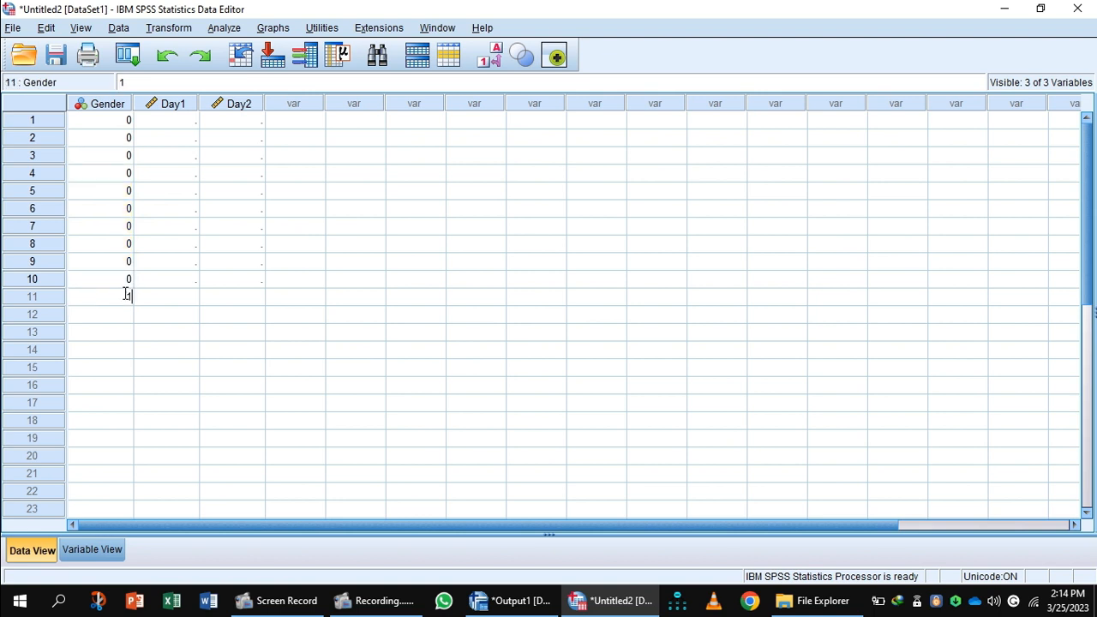
{"action": "key", "text": "Return"}
{"action": "type", "text": "1"}
{"action": "key", "text": "Return"}
{"action": "type", "text": "1"}
{"action": "key", "text": "Return"}
{"action": "type", "text": "1"}
{"action": "key", "text": "Return"}
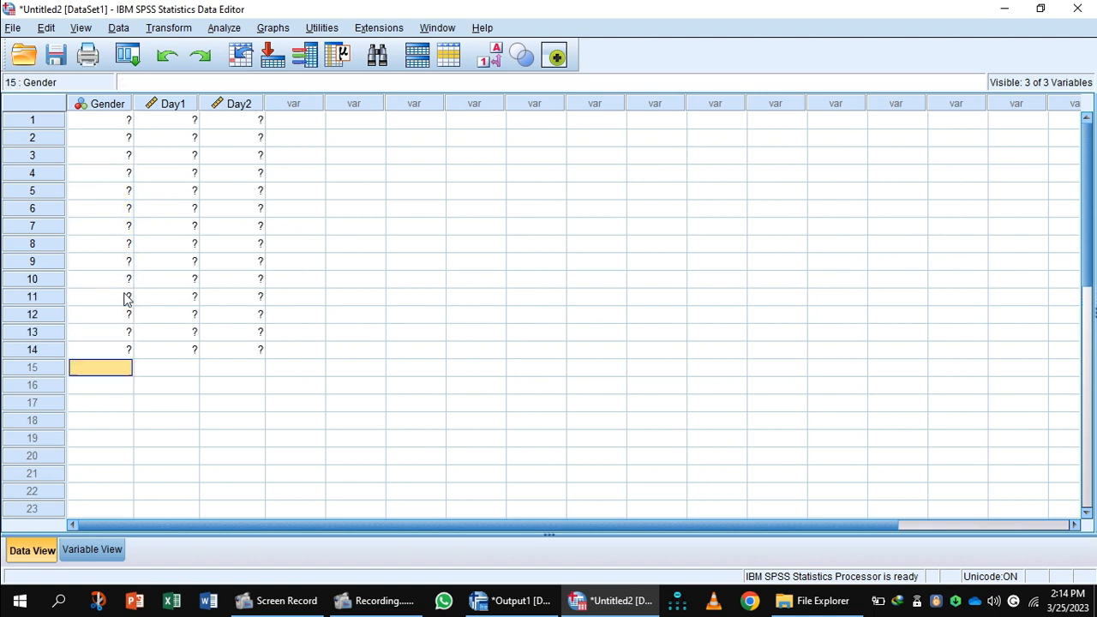
{"action": "type", "text": "1"}
{"action": "key", "text": "Return"}
{"action": "type", "text": "1"}
{"action": "key", "text": "Return"}
{"action": "type", "text": "1"}
{"action": "key", "text": "Return"}
{"action": "type", "text": "1"}
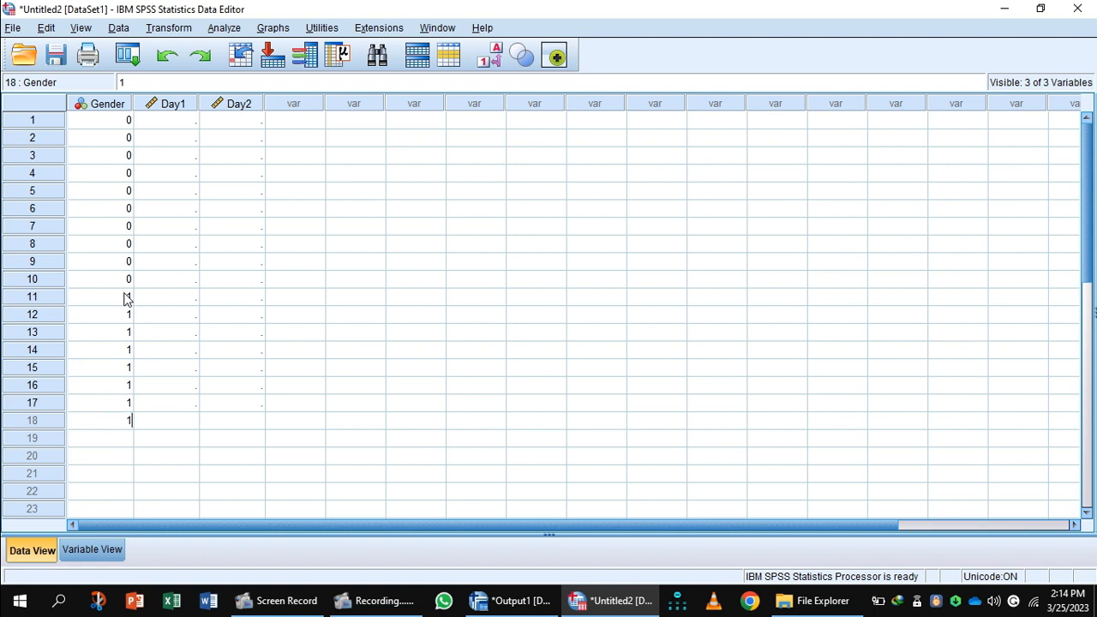
{"action": "key", "text": "Return"}
{"action": "type", "text": "1"}
{"action": "key", "text": "Return"}
{"action": "type", "text": "1"}
Step: Enter the Day1 scores 31, 38, 42, 44 and 49 for cases 1 to 5
{"action": "left_click", "coordinate": [181, 118]}
{"action": "type", "text": "31"}
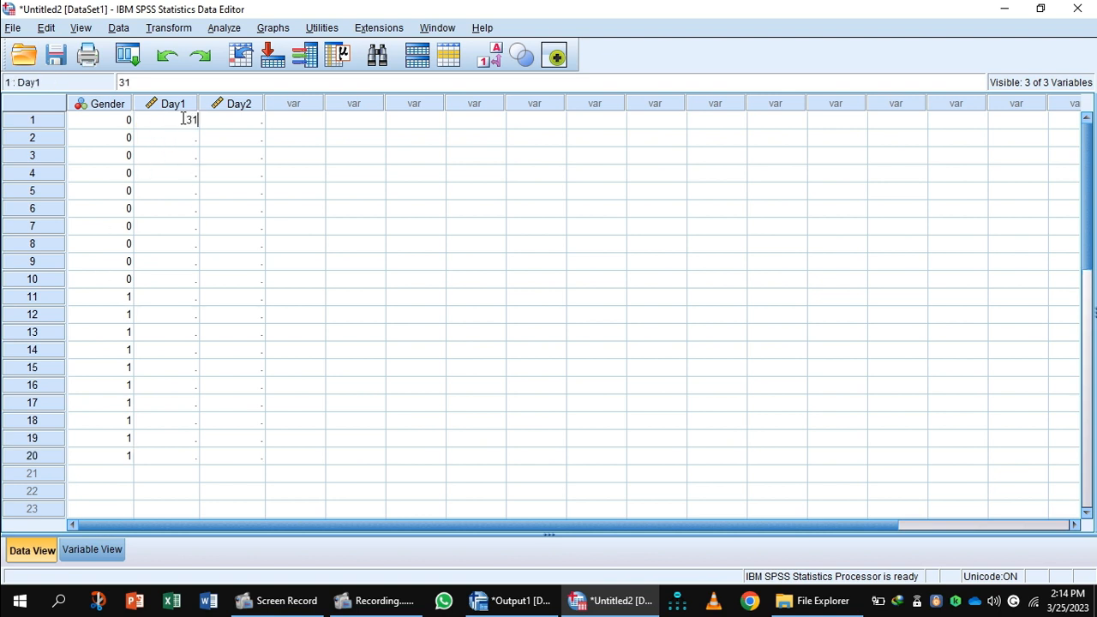
{"action": "key", "text": "Return"}
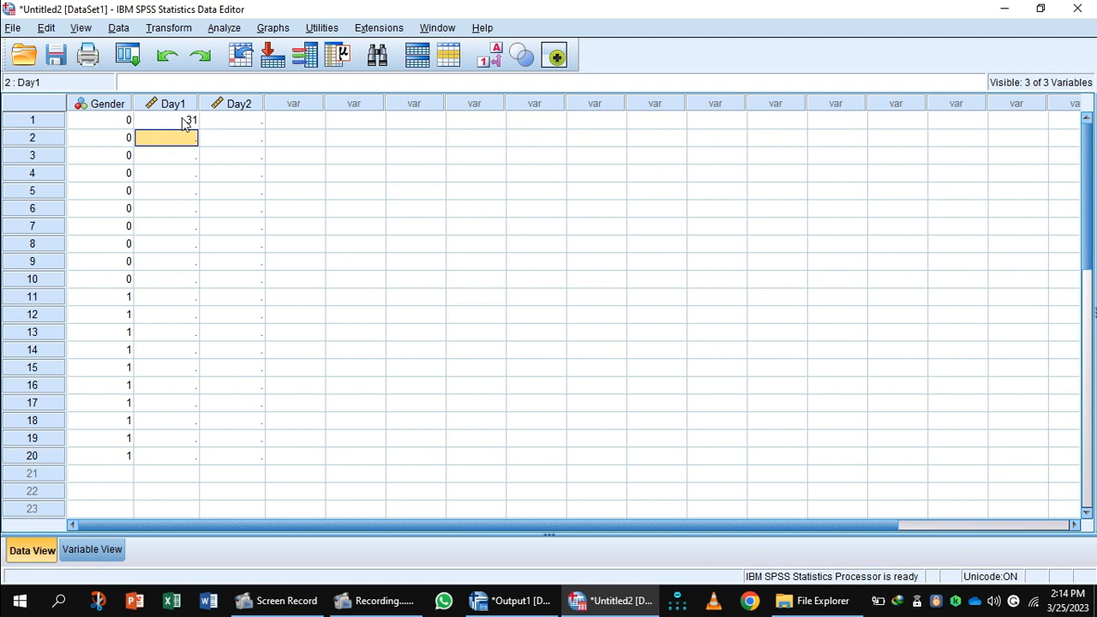
{"action": "type", "text": "38"}
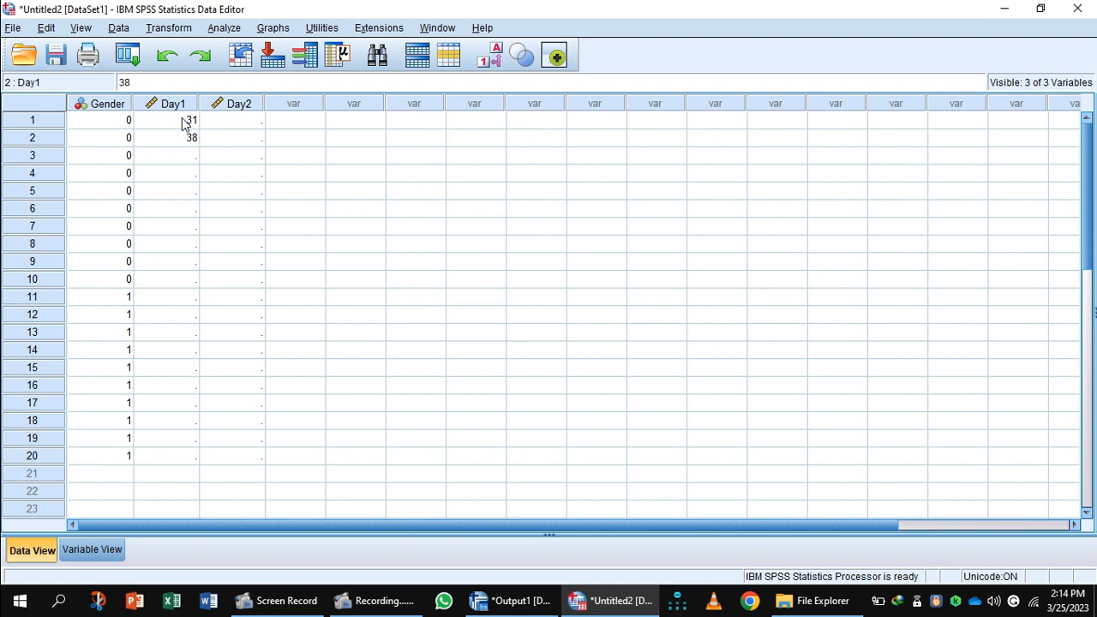
{"action": "key", "text": "Return"}
{"action": "type", "text": "42"}
{"action": "key", "text": "Return"}
{"action": "type", "text": "44"}
{"action": "key", "text": "Return"}
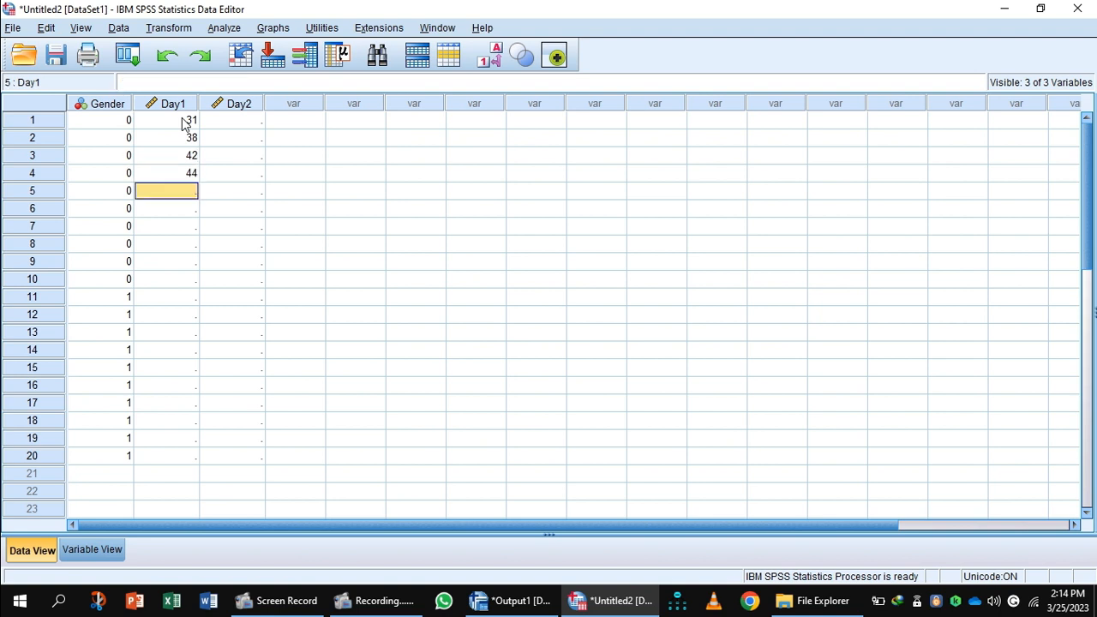
{"action": "type", "text": "49"}
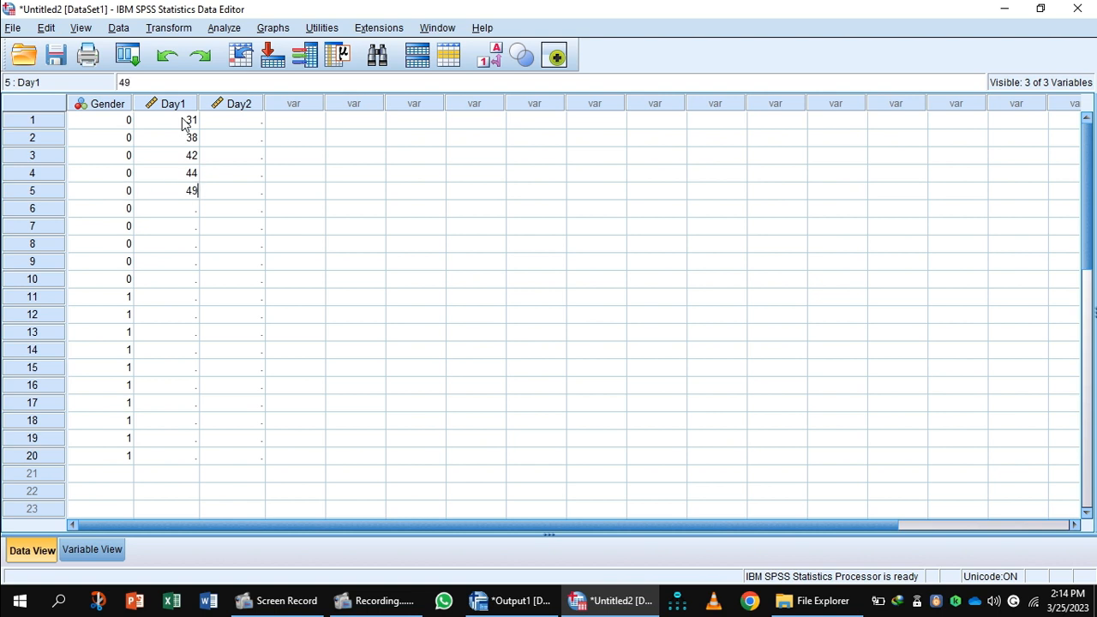
{"action": "key", "text": "Return"}
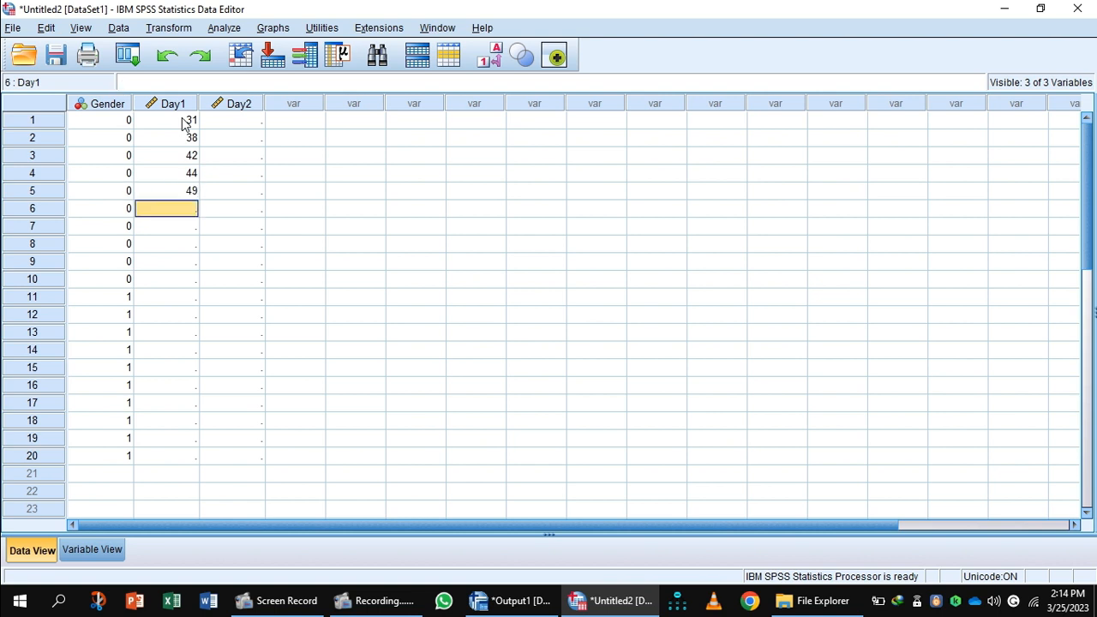
Step: Fill in Day1 for cases 6 to 10 with 56, 68, 65, 70 and 90
{"action": "type", "text": "56"}
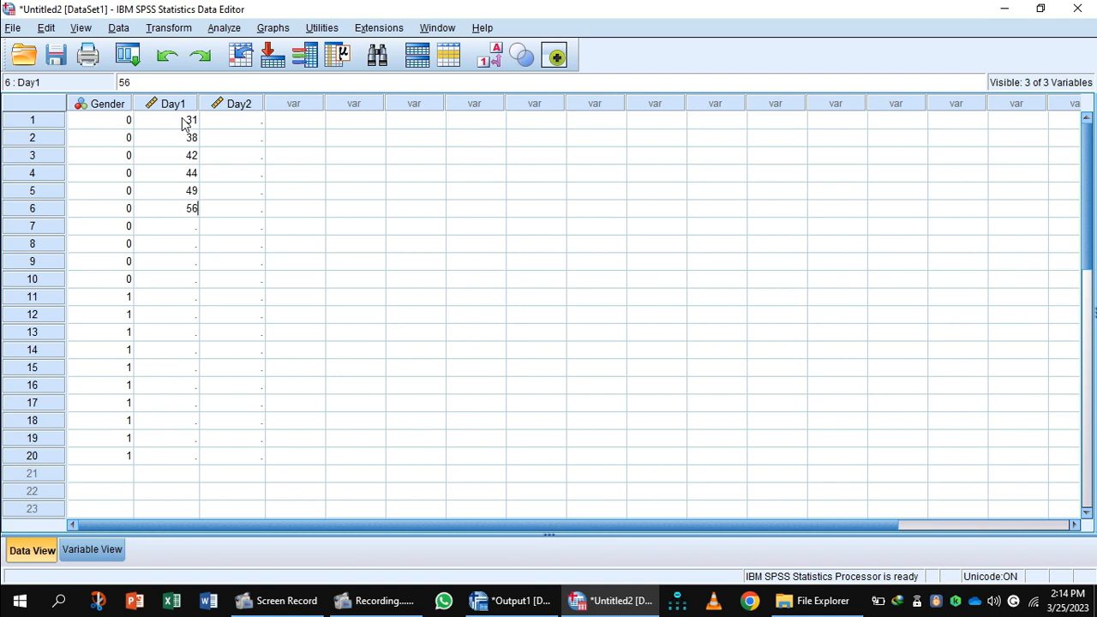
{"action": "key", "text": "Return"}
{"action": "type", "text": "68"}
{"action": "key", "text": "Return"}
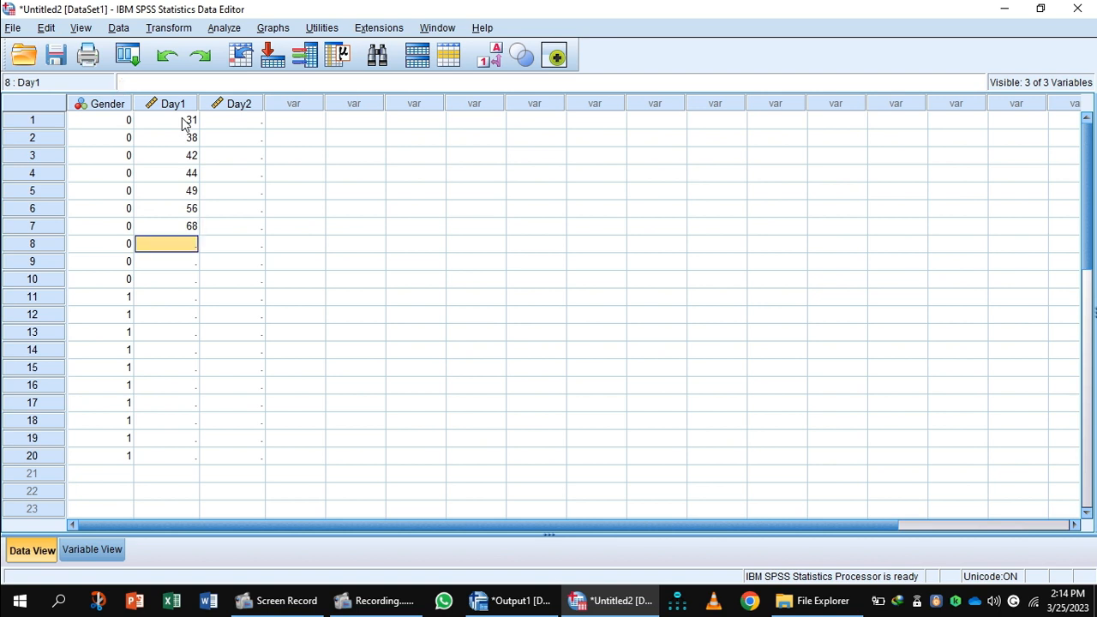
{"action": "type", "text": "65"}
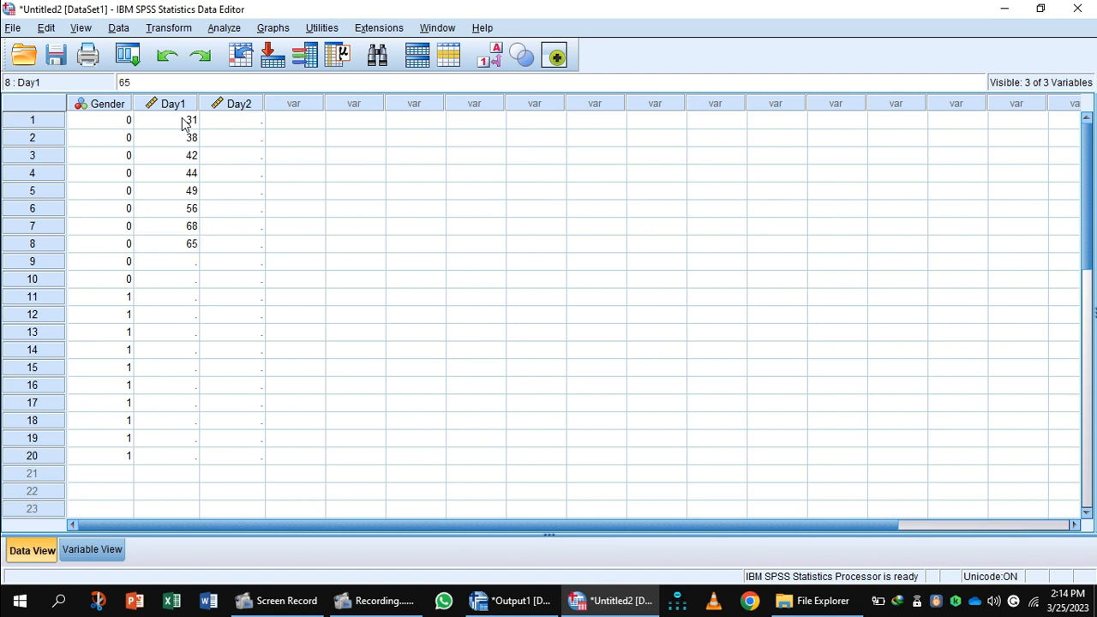
{"action": "key", "text": "Return"}
{"action": "type", "text": "70"}
{"action": "key", "text": "Return"}
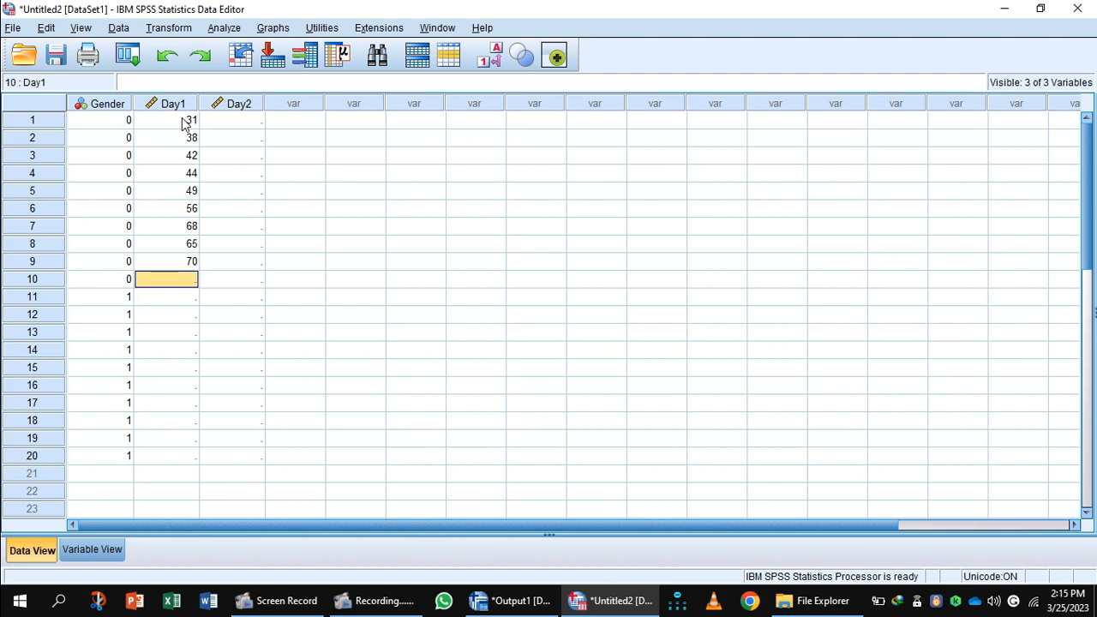
{"action": "type", "text": "90"}
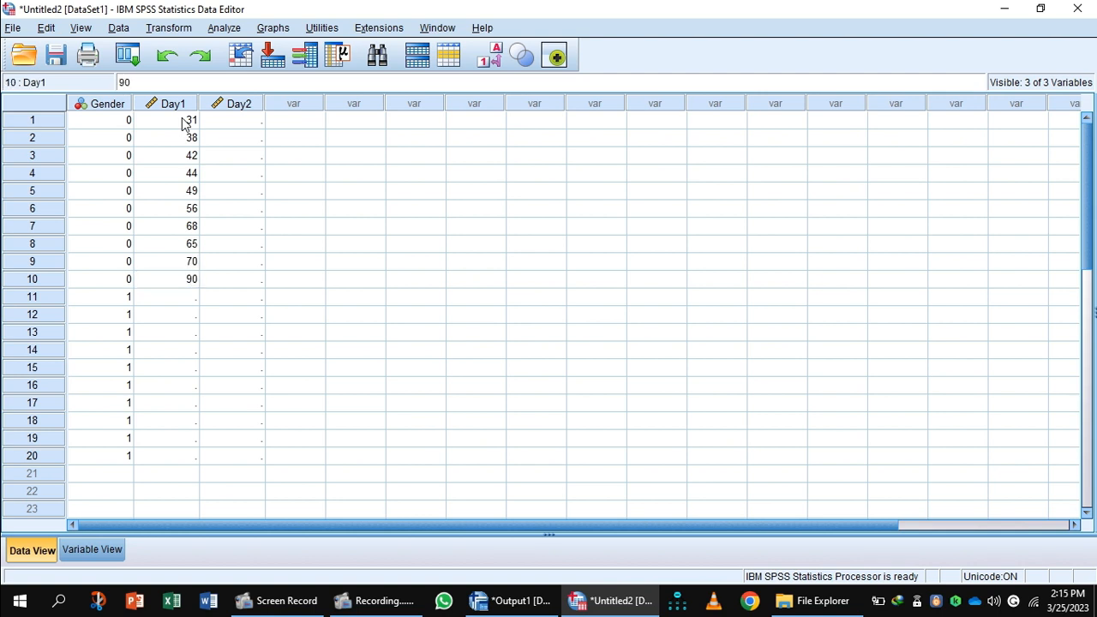
{"action": "key", "text": "Return"}
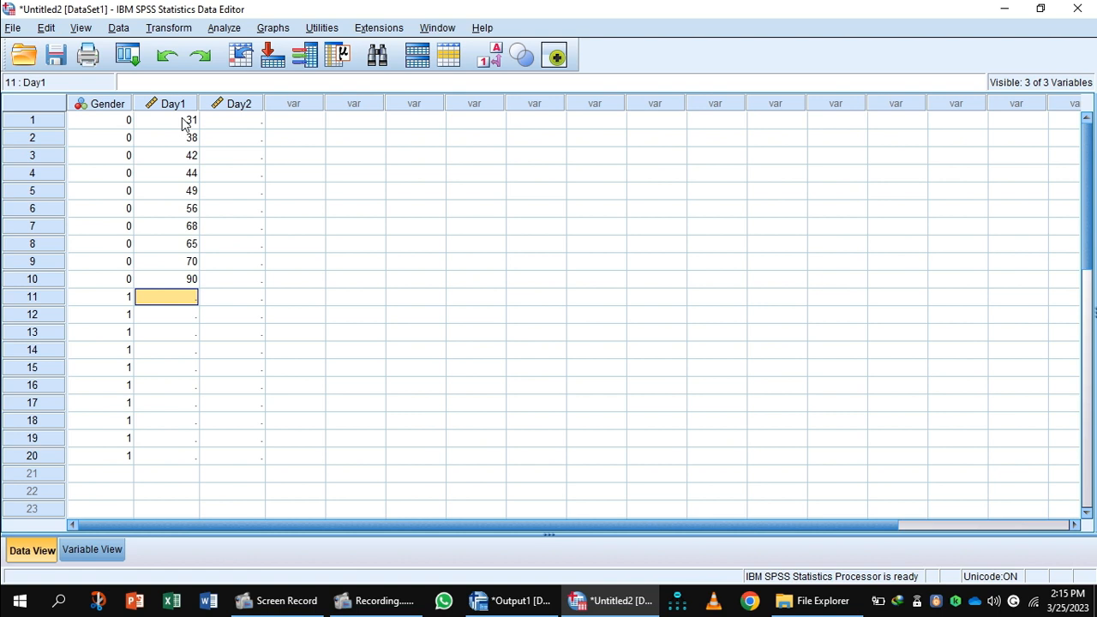
Step: Enter the Day1 scores 92, 106, 134 and 175 for cases 11 to 14
{"action": "type", "text": "92"}
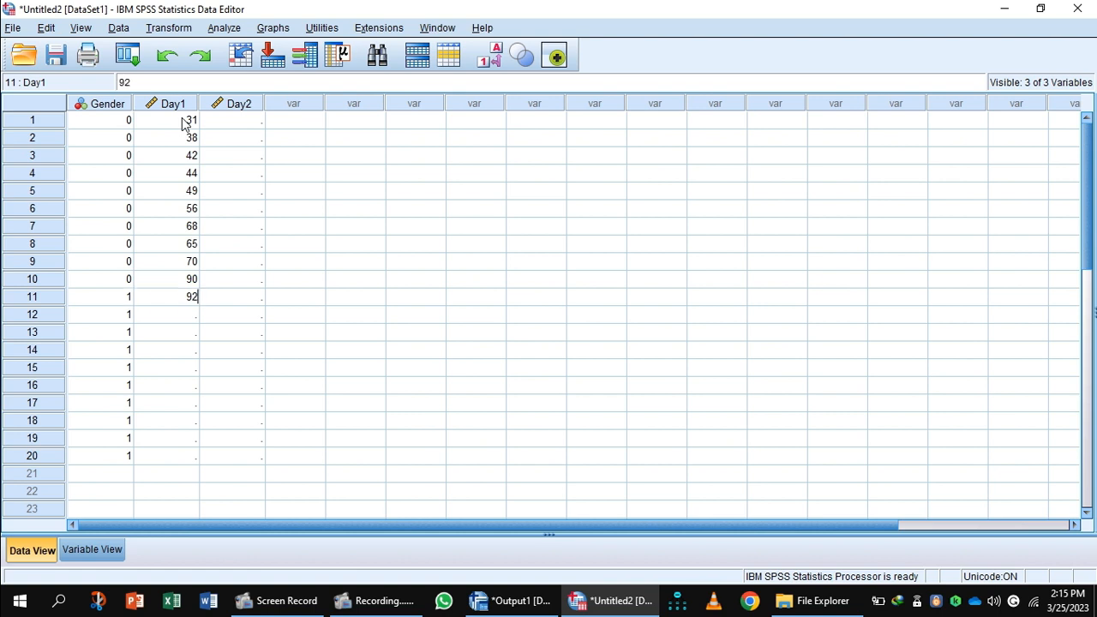
{"action": "key", "text": "Return"}
{"action": "type", "text": "106"}
{"action": "key", "text": "Return"}
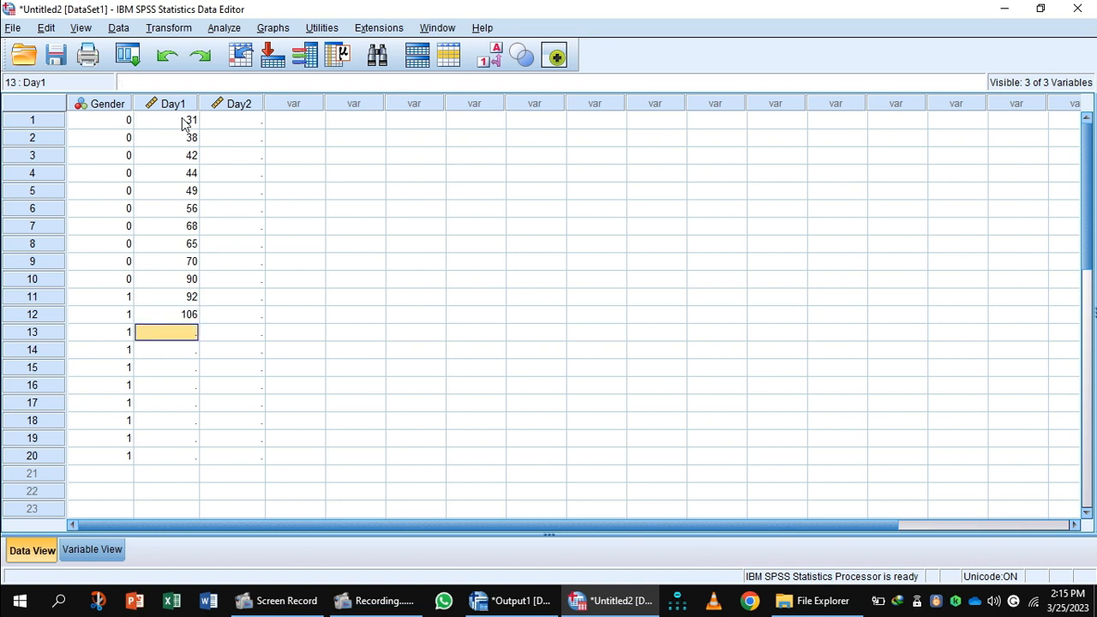
{"action": "type", "text": "1"}
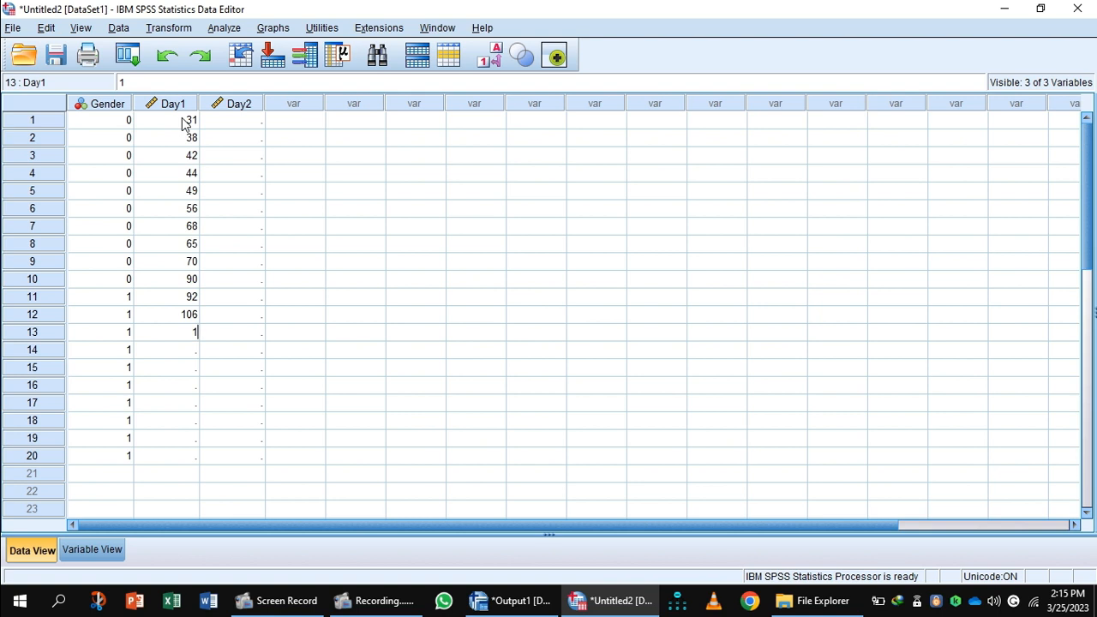
{"action": "type", "text": "34"}
{"action": "key", "text": "Return"}
{"action": "type", "text": "175"}
{"action": "left_click", "coordinate": [245, 118]}
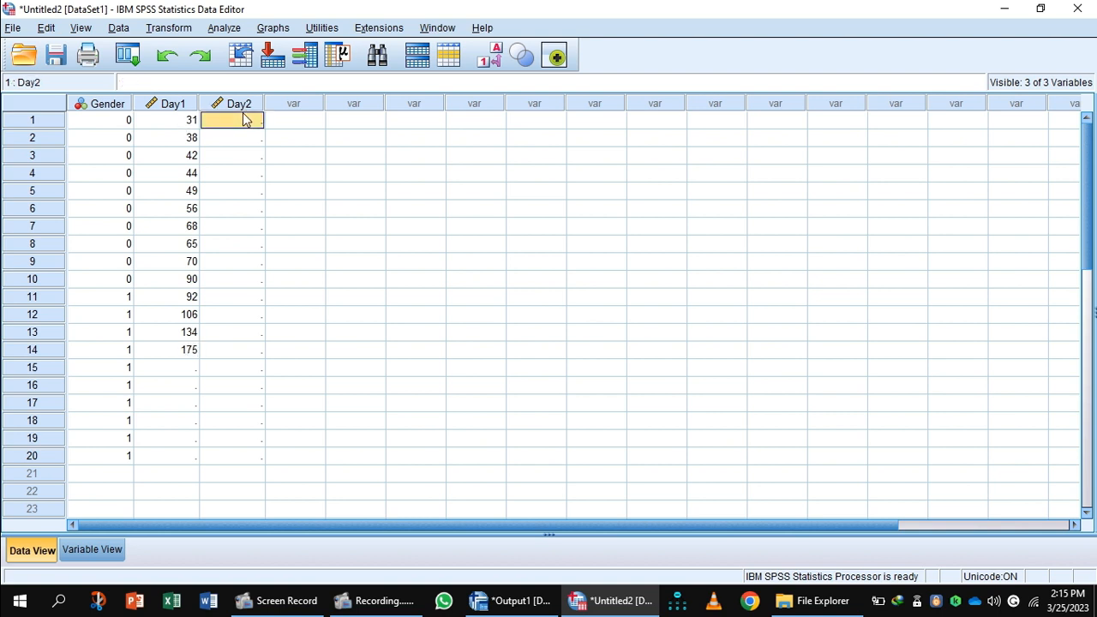
Step: Complete the Day1 column for cases 15 to 20 with 188, 144, 123, 123, 231 and 123
{"action": "left_click", "coordinate": [184, 370]}
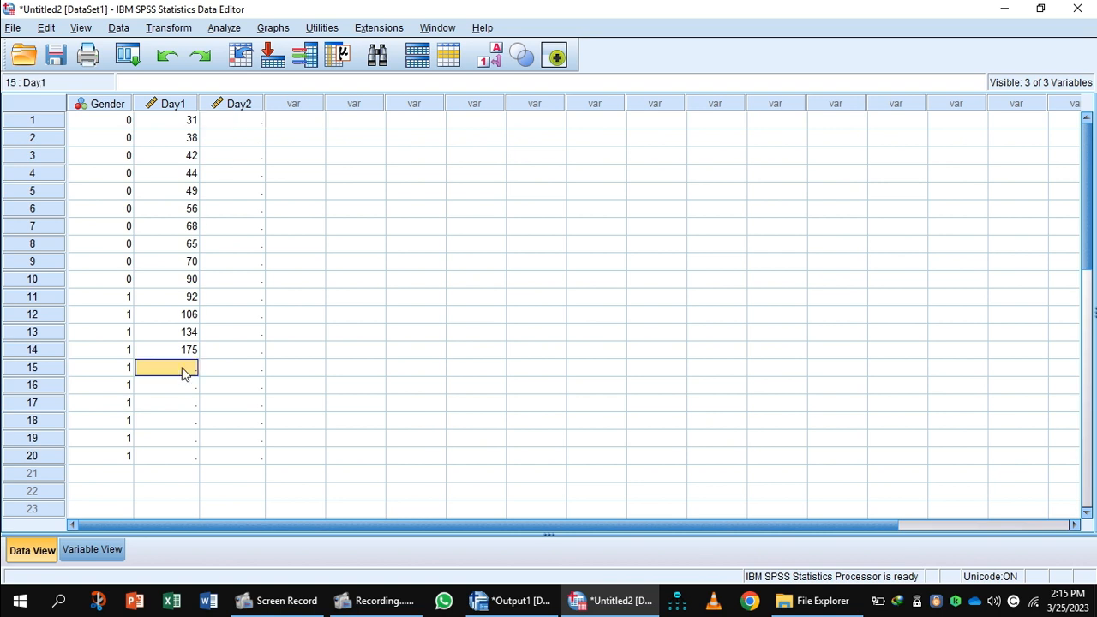
{"action": "type", "text": "188"}
{"action": "key", "text": "Return"}
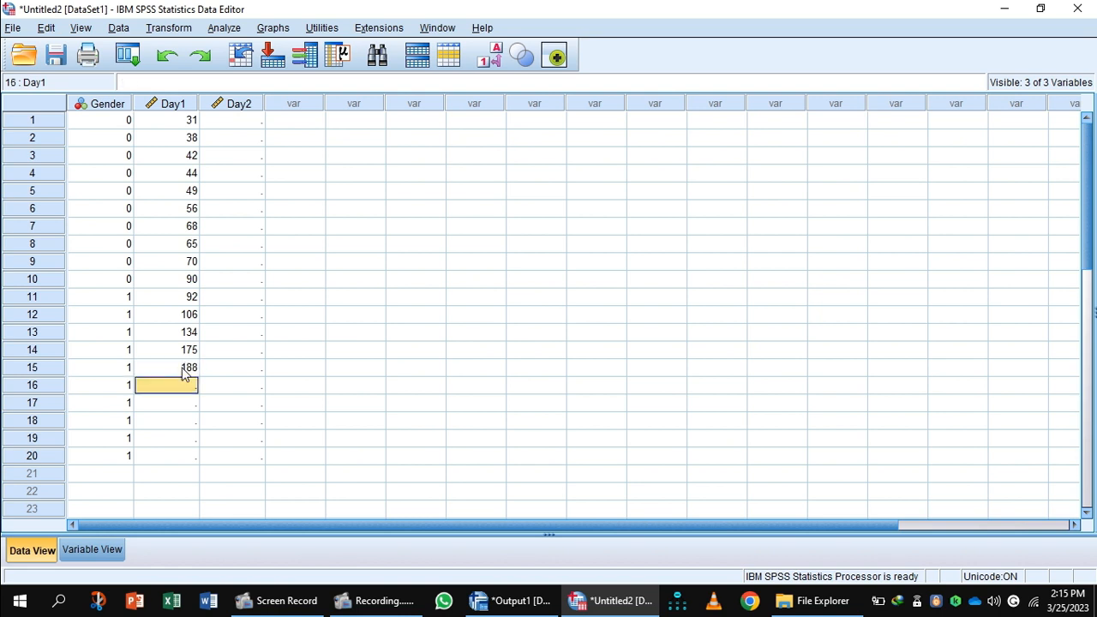
{"action": "type", "text": "1"}
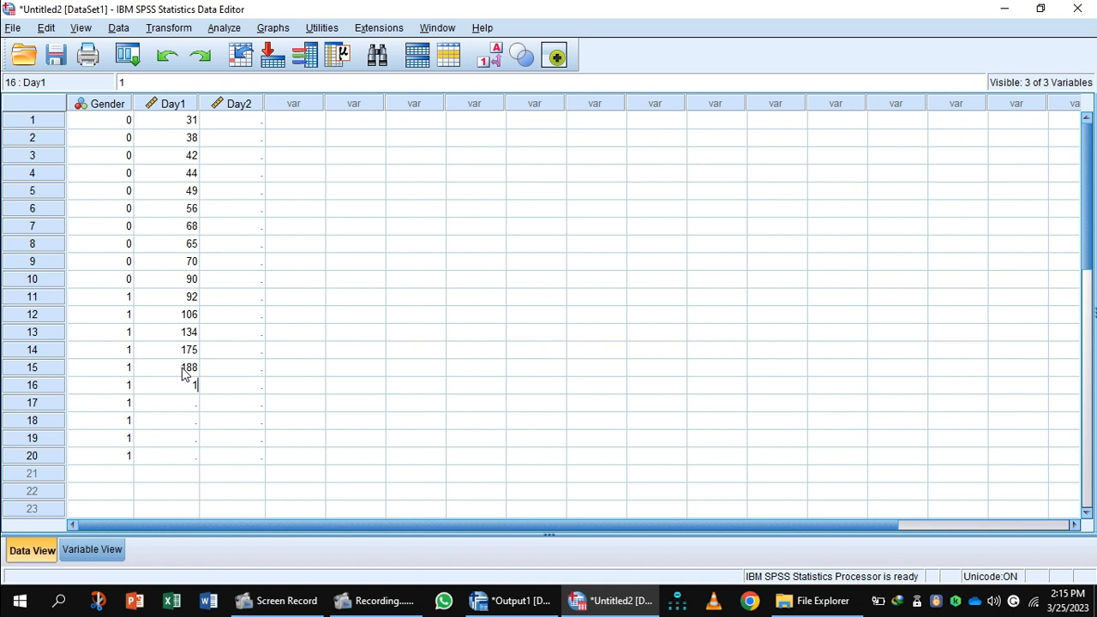
{"action": "type", "text": "44"}
{"action": "key", "text": "Return"}
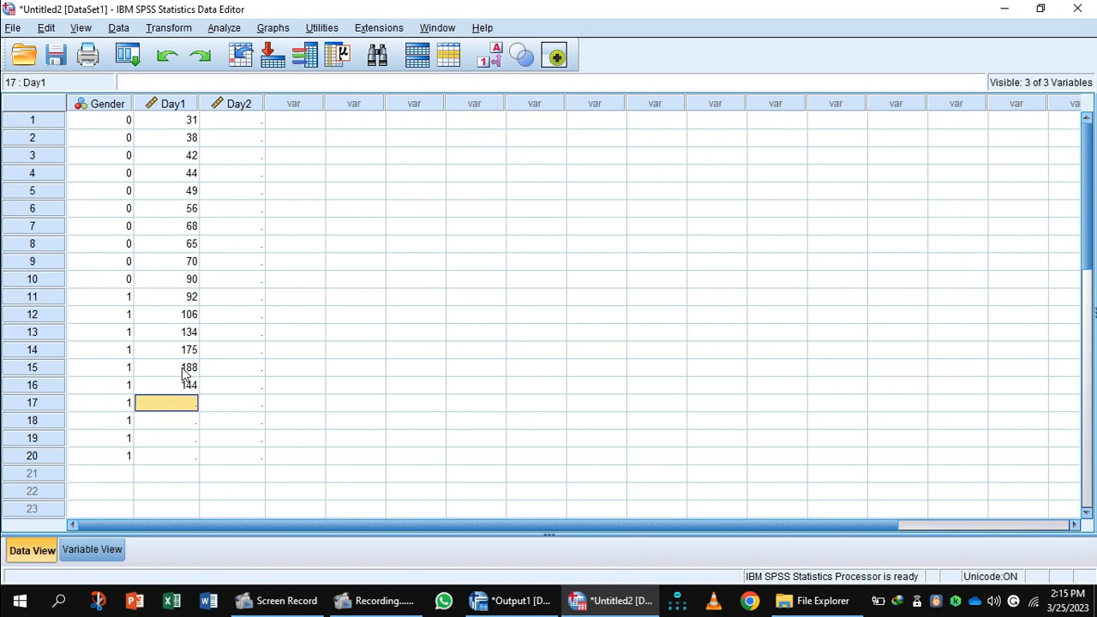
{"action": "type", "text": "123"}
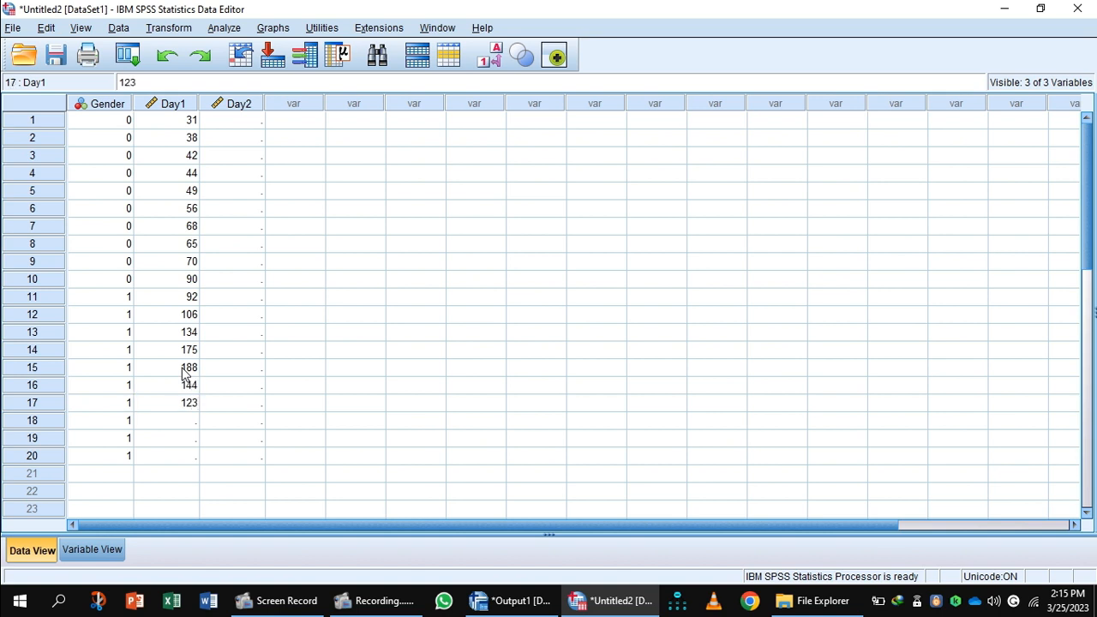
{"action": "key", "text": "Return"}
{"action": "type", "text": "123"}
{"action": "key", "text": "Return"}
{"action": "type", "text": "231"}
{"action": "key", "text": "Return"}
{"action": "type", "text": "123"}
Step: Enter the Day2 scores 44, 45, 67, 68 and 89 for cases 1 to 5
{"action": "left_click", "coordinate": [248, 122]}
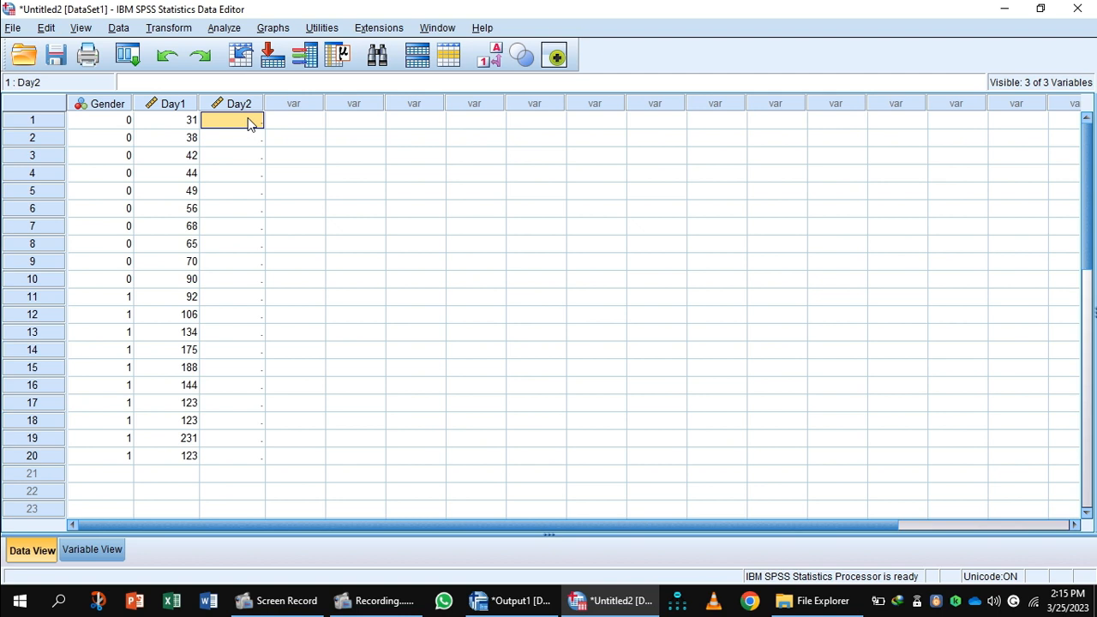
{"action": "type", "text": "44"}
{"action": "key", "text": "Return"}
{"action": "type", "text": "45"}
{"action": "key", "text": "Return"}
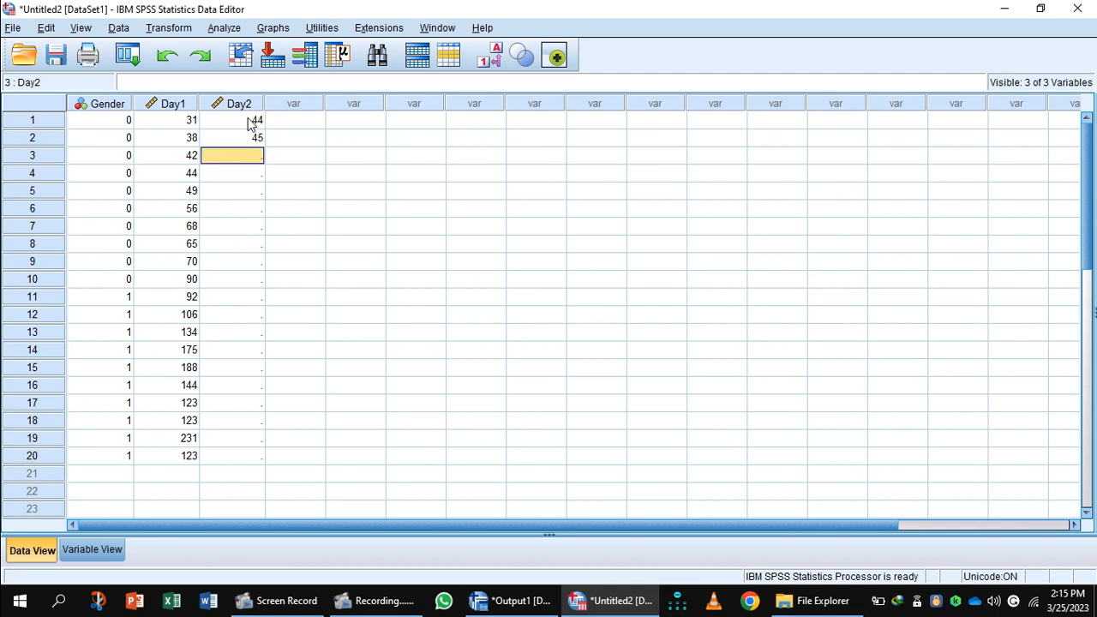
{"action": "type", "text": "67"}
{"action": "key", "text": "Return"}
{"action": "type", "text": "68"}
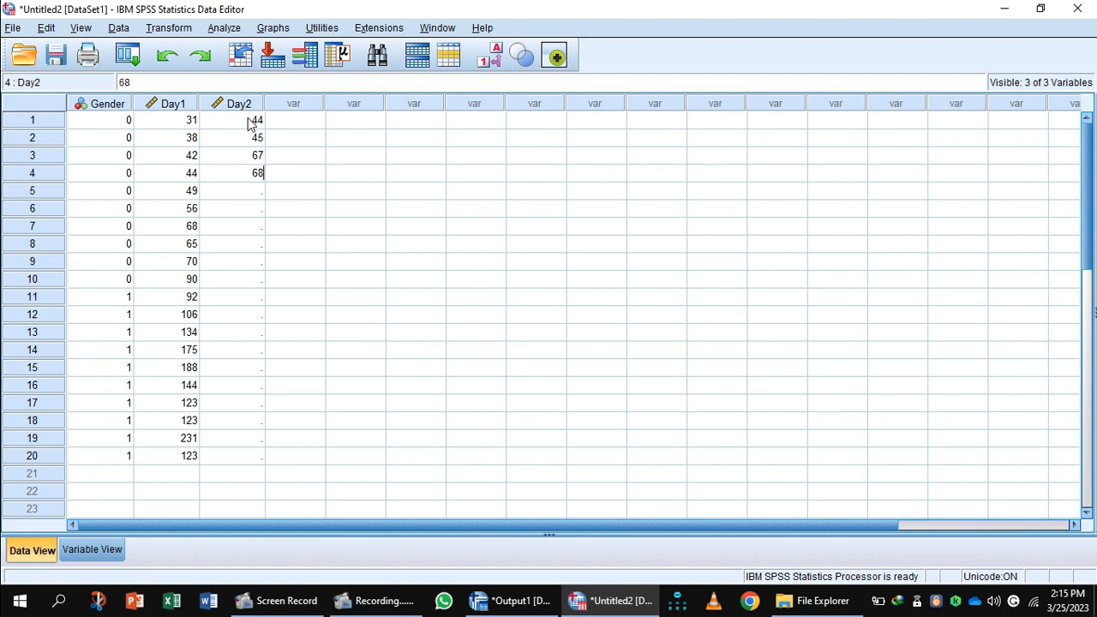
{"action": "key", "text": "Return"}
{"action": "type", "text": "89"}
{"action": "key", "text": "Return"}
Step: Fill in Day2 for cases 6 to 10 with 90, 89, 99, 68 and 456
{"action": "type", "text": "90"}
{"action": "key", "text": "Return"}
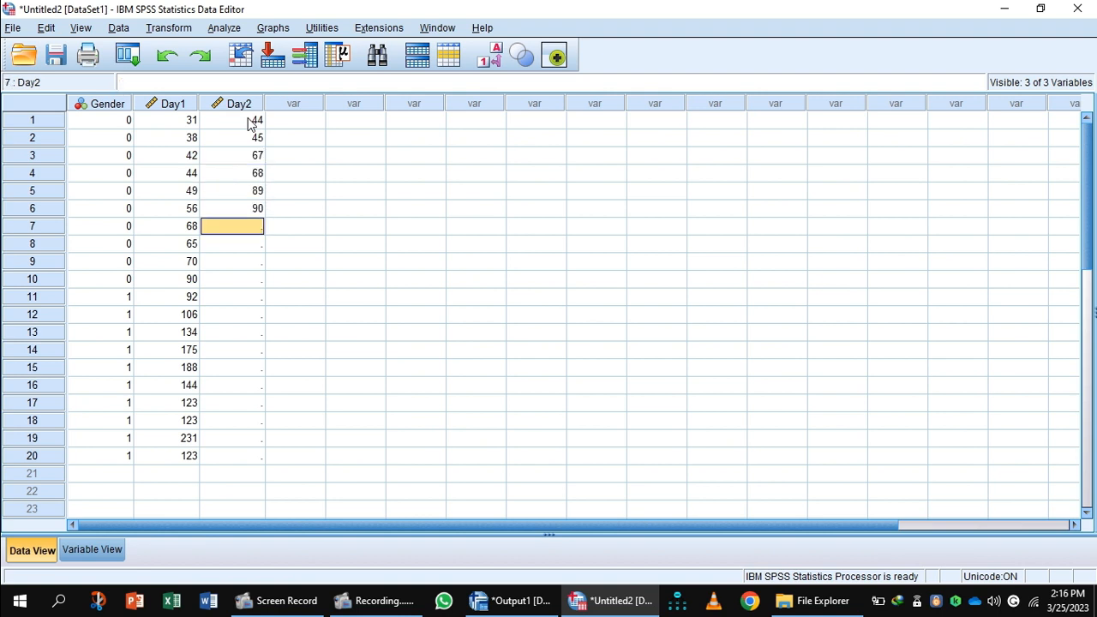
{"action": "type", "text": "89"}
{"action": "key", "text": "Return"}
{"action": "type", "text": "99"}
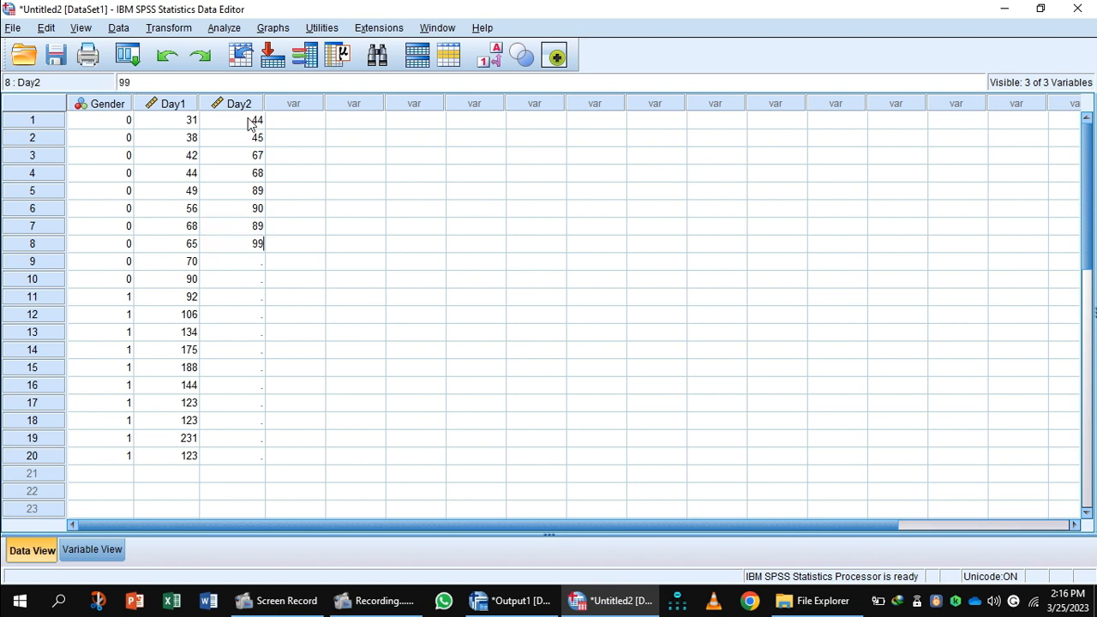
{"action": "key", "text": "Return"}
{"action": "type", "text": "68"}
{"action": "key", "text": "Return"}
{"action": "type", "text": "456"}
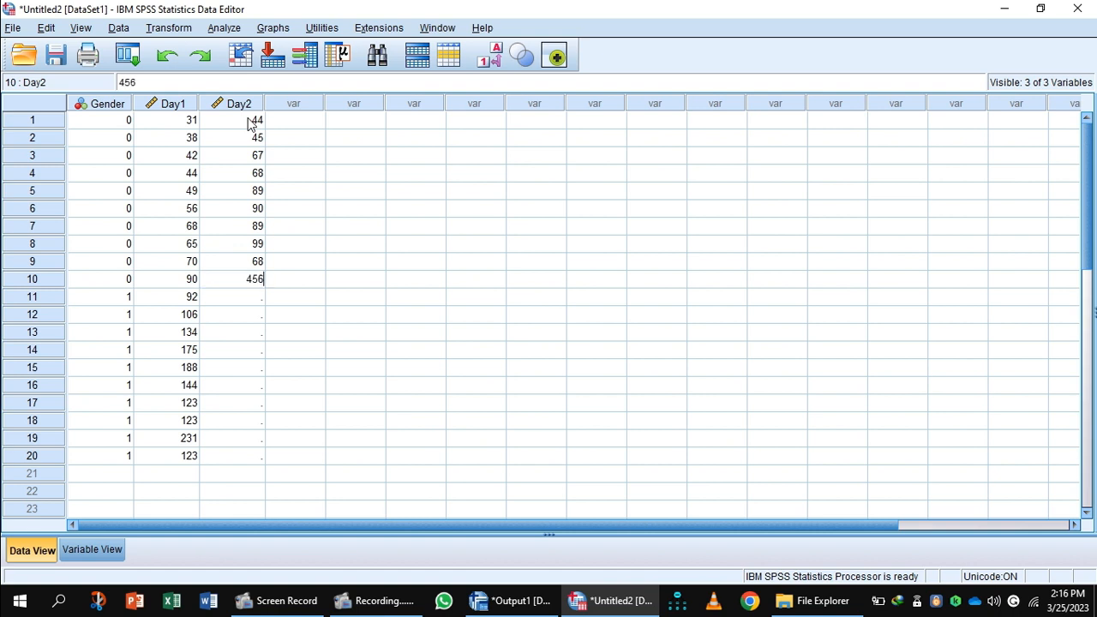
{"action": "key", "text": "Return"}
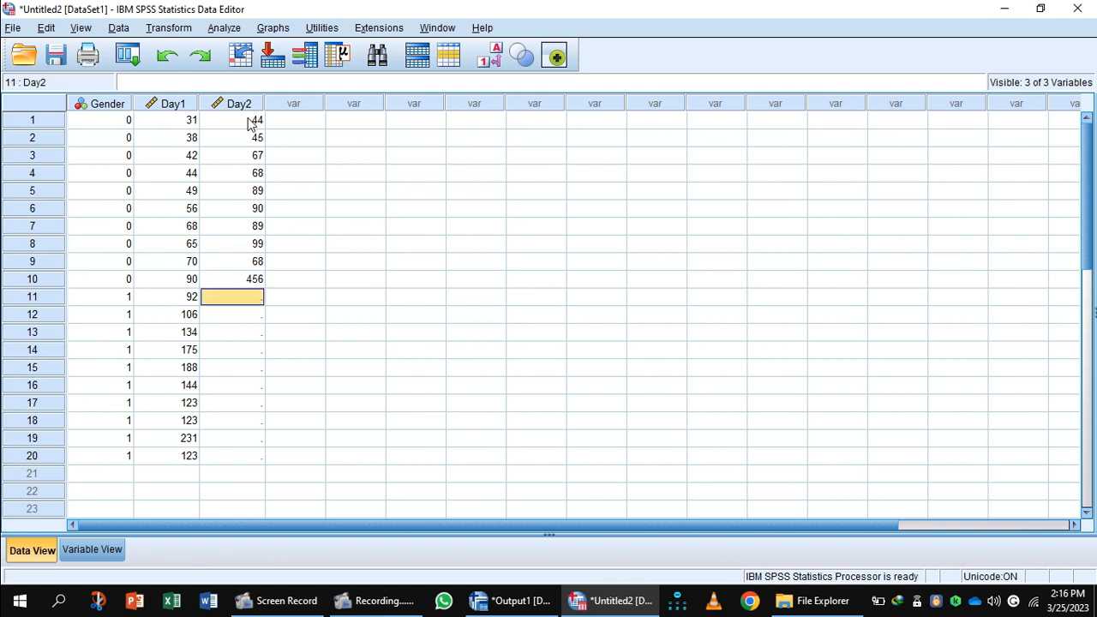
Step: Enter the Day2 scores 123, 23, 144, 156 and 167 for cases 11 to 15
{"action": "type", "text": "123"}
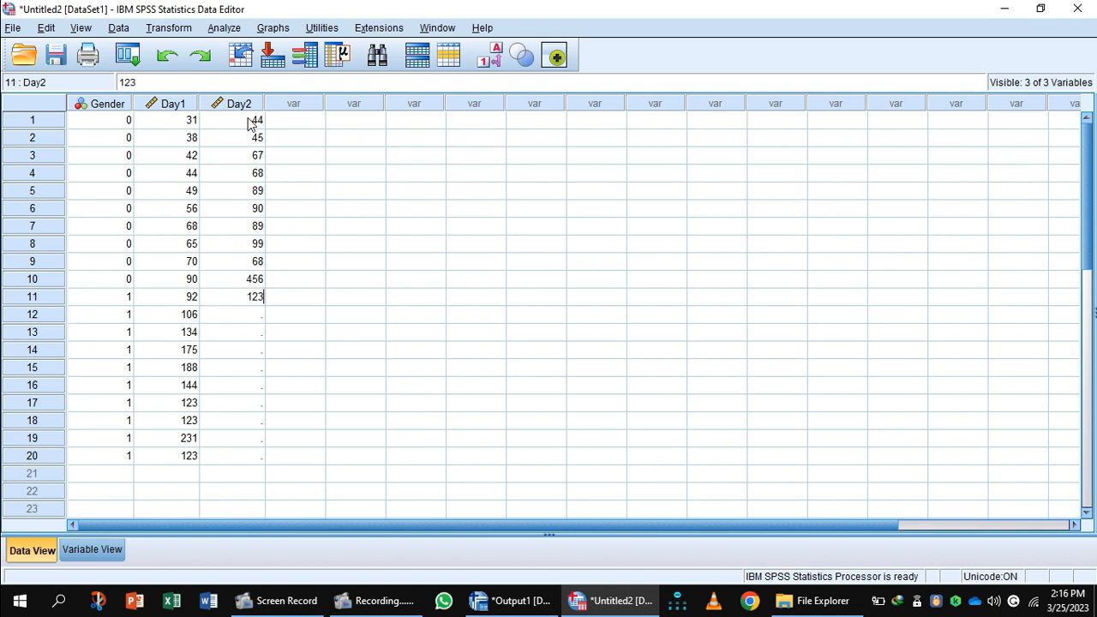
{"action": "key", "text": "Return"}
{"action": "type", "text": "23"}
{"action": "key", "text": "Return"}
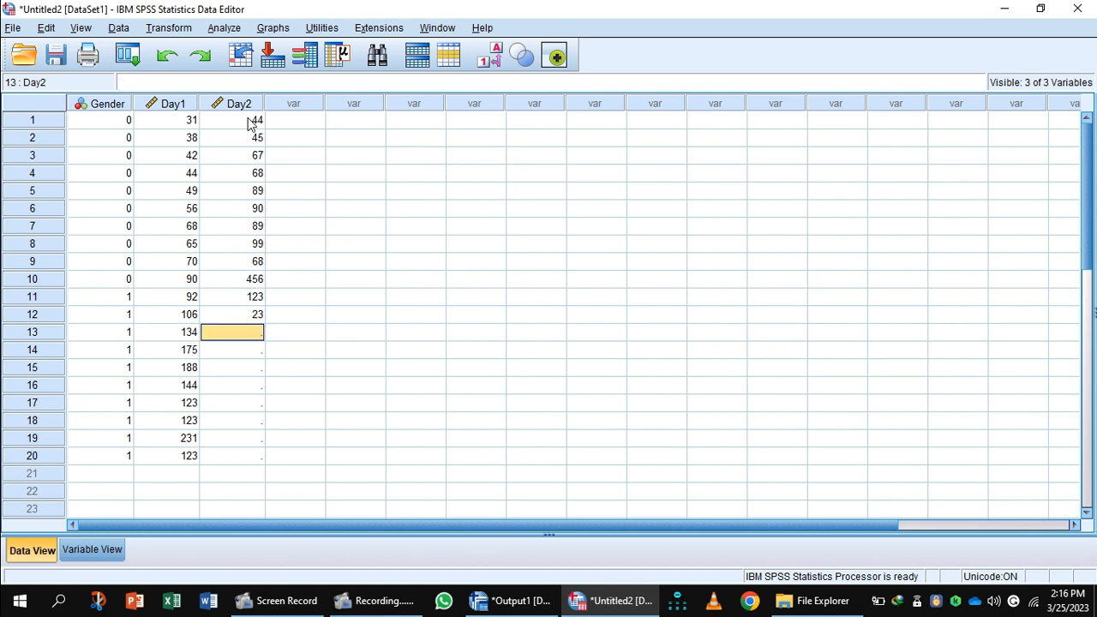
{"action": "type", "text": "144"}
{"action": "key", "text": "Return"}
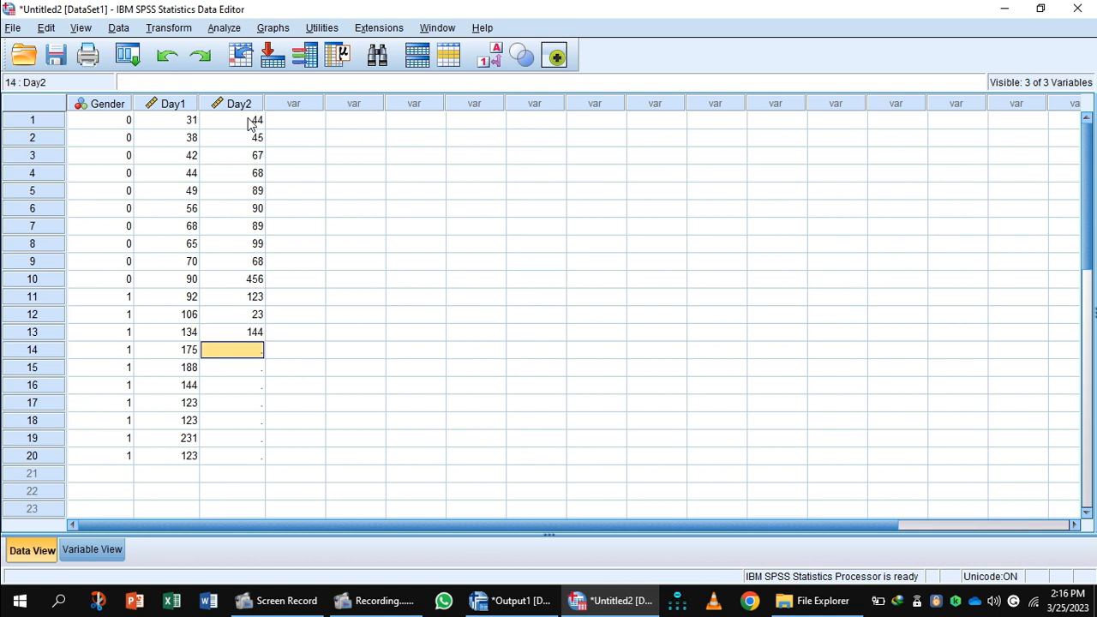
{"action": "type", "text": "156"}
{"action": "key", "text": "Return"}
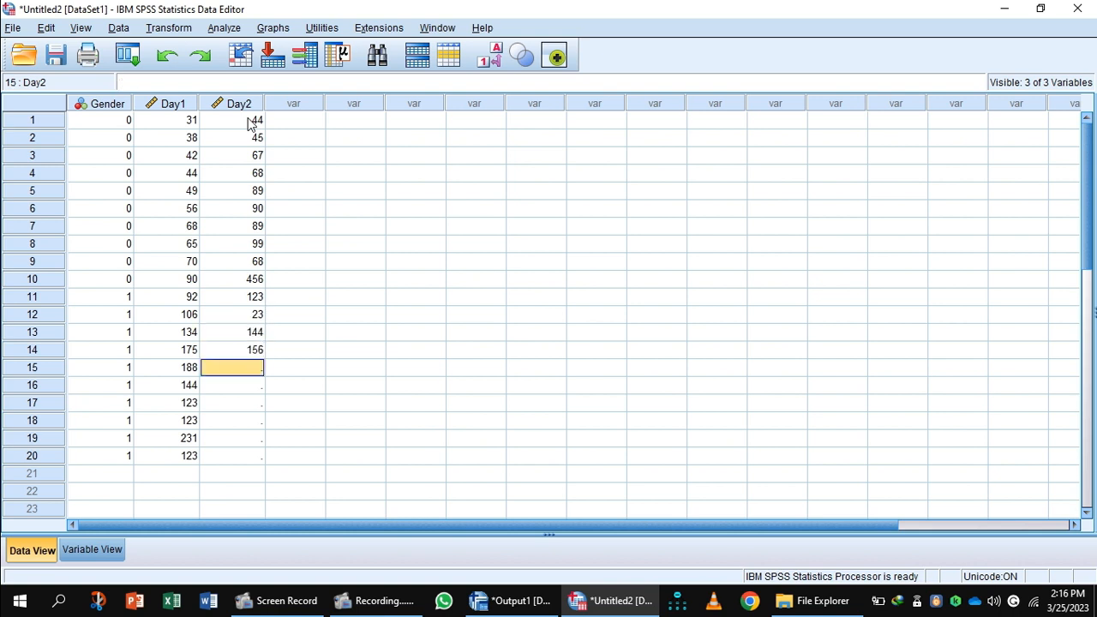
{"action": "type", "text": "167"}
{"action": "key", "text": "Return"}
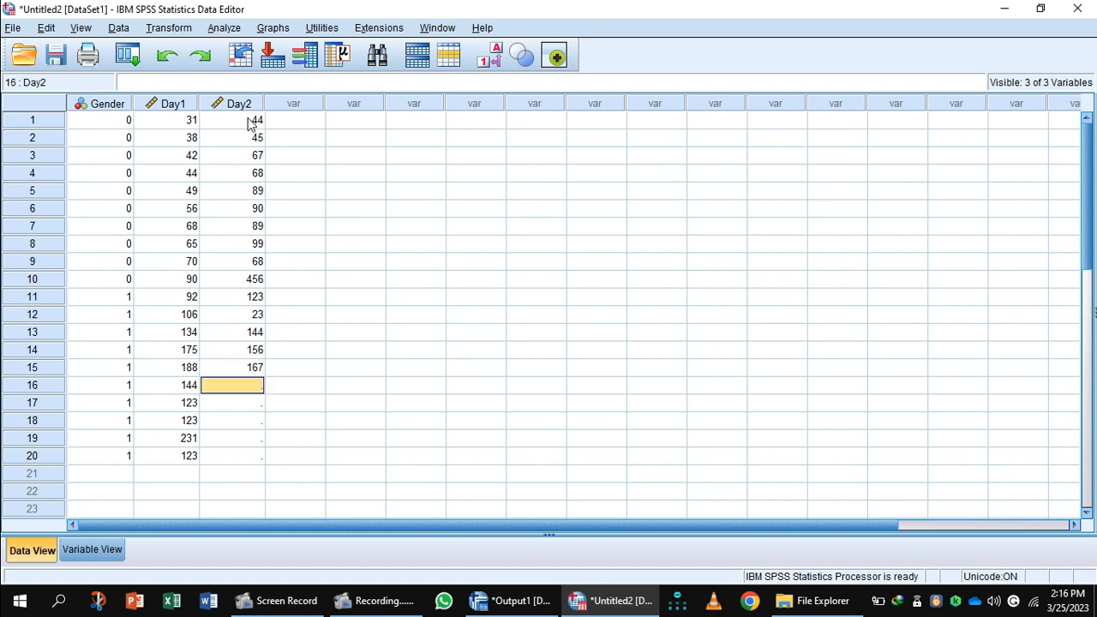
Step: Complete the Day2 column for cases 16 to 20 with 123, 234, 122, 123 and 122
{"action": "type", "text": "123"}
{"action": "key", "text": "Return"}
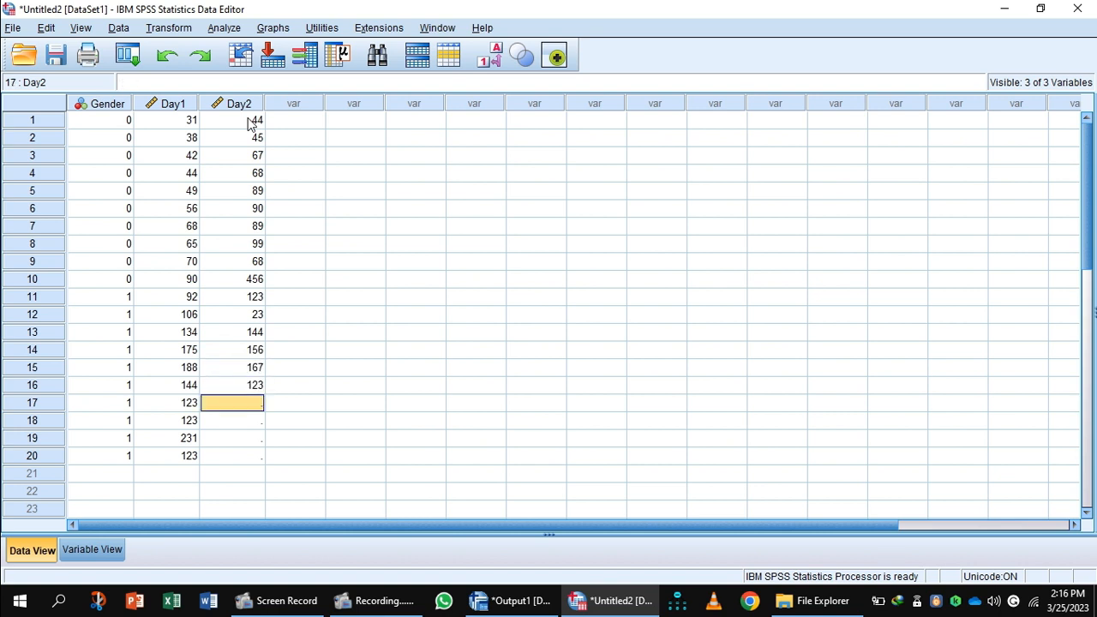
{"action": "type", "text": "234"}
{"action": "key", "text": "Return"}
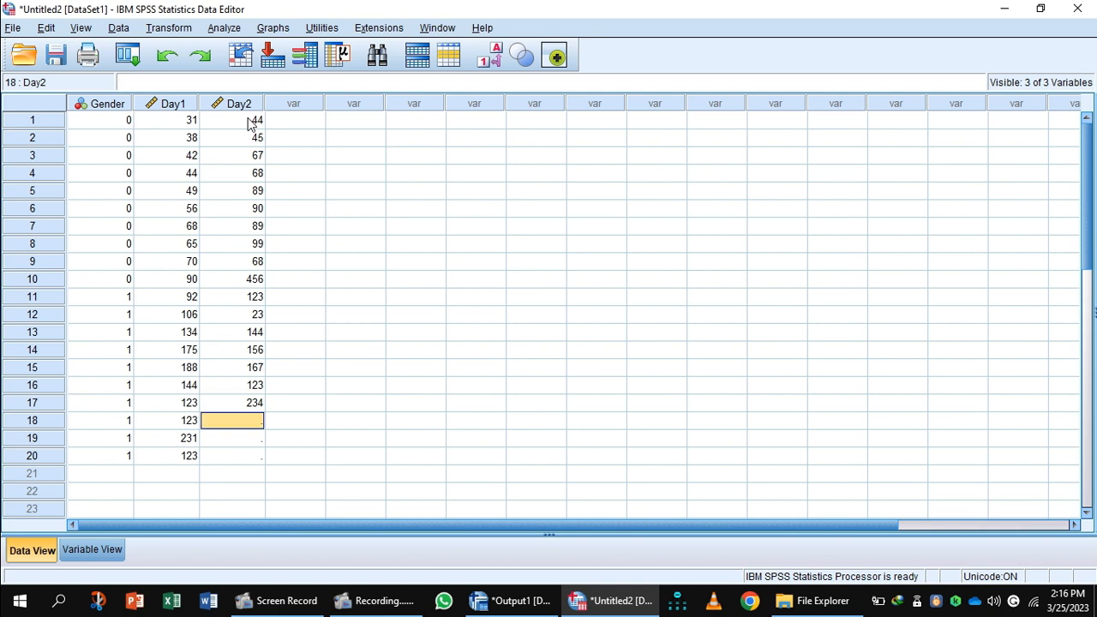
{"action": "type", "text": "12"}
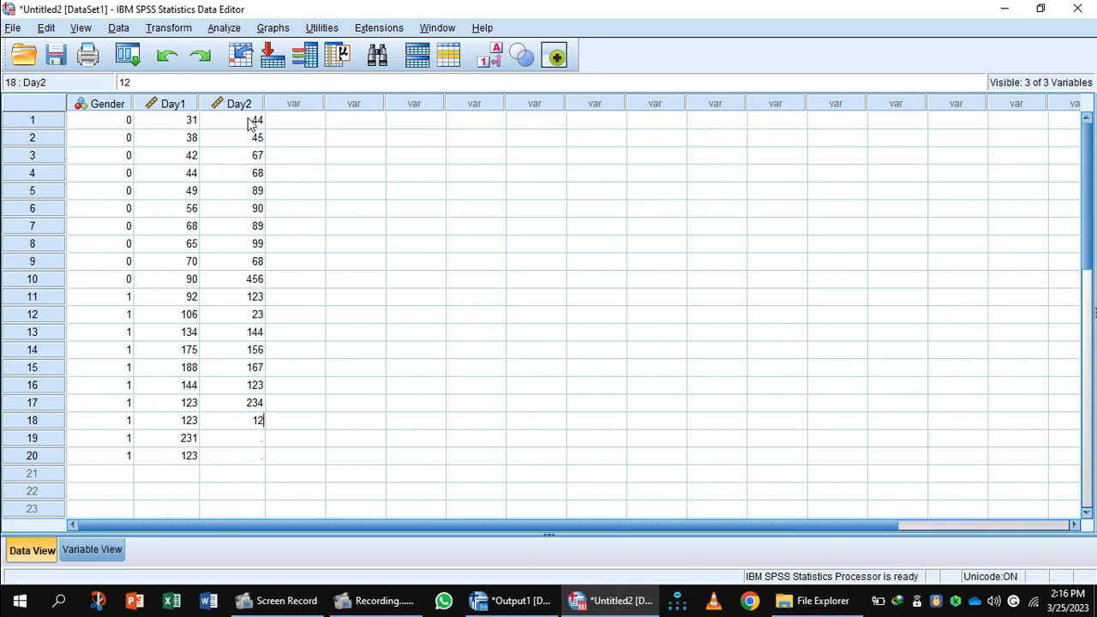
{"action": "key", "text": "Return"}
{"action": "key", "text": "Up"}
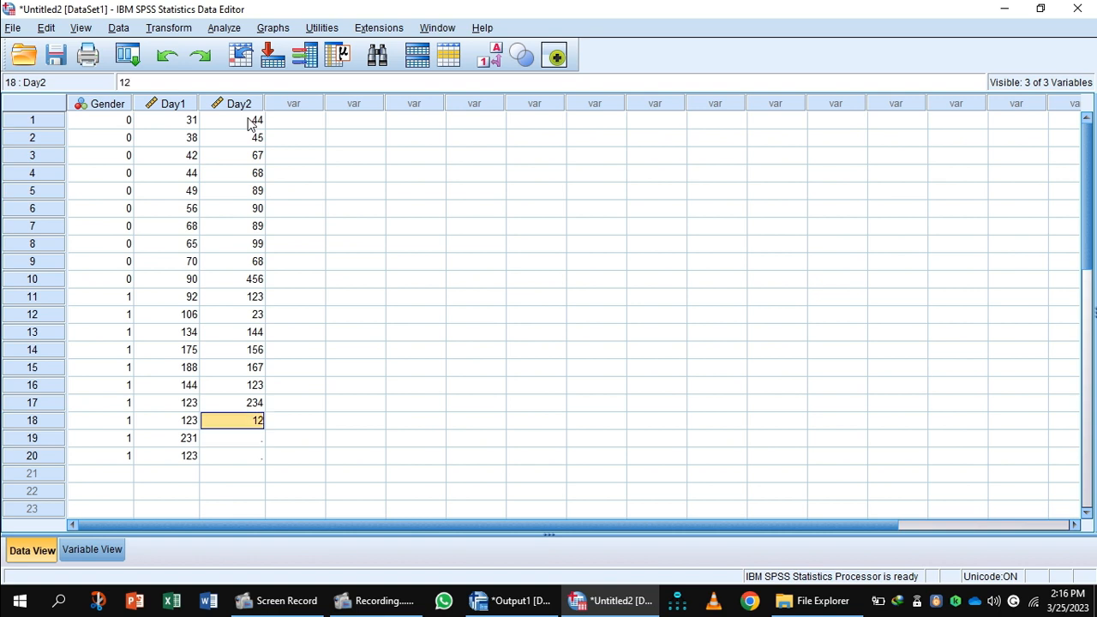
{"action": "type", "text": "122"}
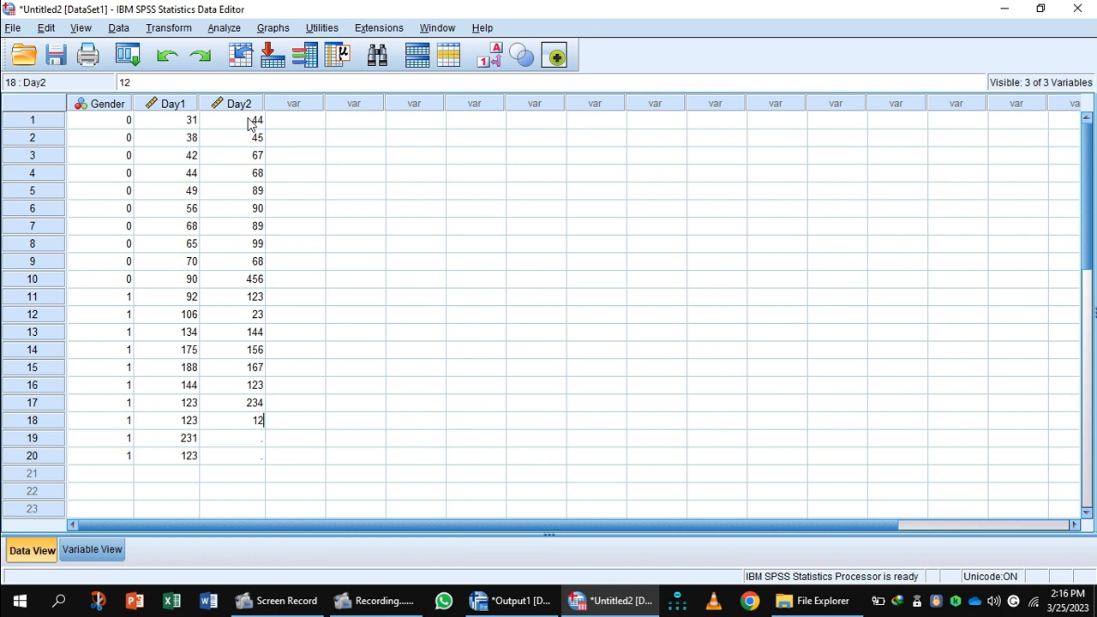
{"action": "key", "text": "Return"}
{"action": "type", "text": "123"}
{"action": "key", "text": "Return"}
{"action": "type", "text": "122"}
Step: Set up a Bivariate Correlation with the Day 1 and Day 2 paper presentation quality as its variables
{"action": "mouse_move", "coordinate": [229, 102]}
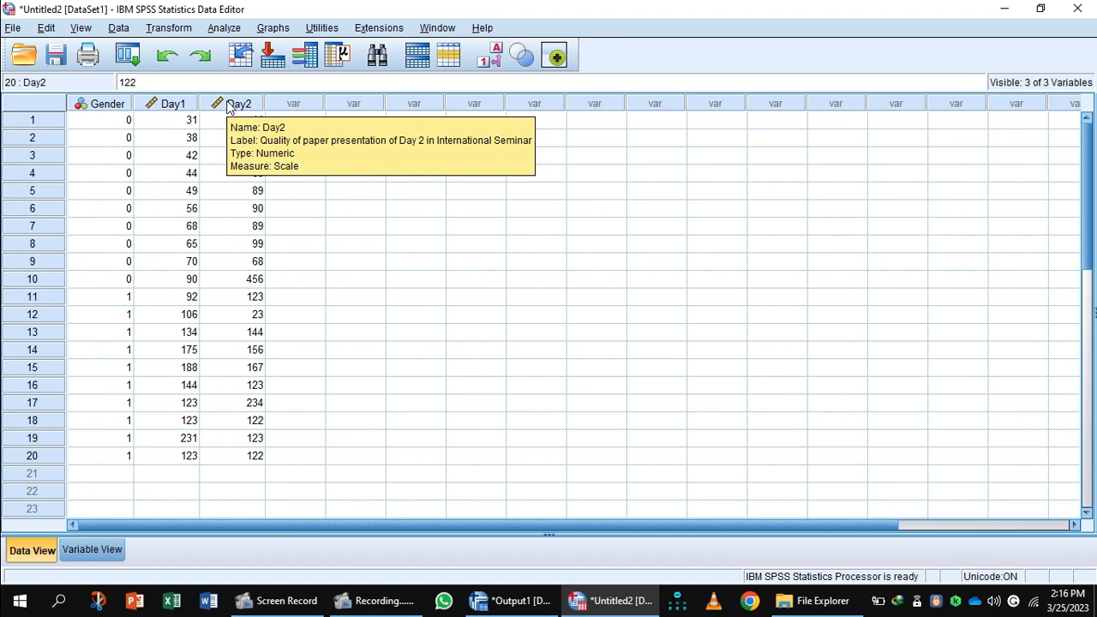
{"action": "left_click", "coordinate": [225, 28]}
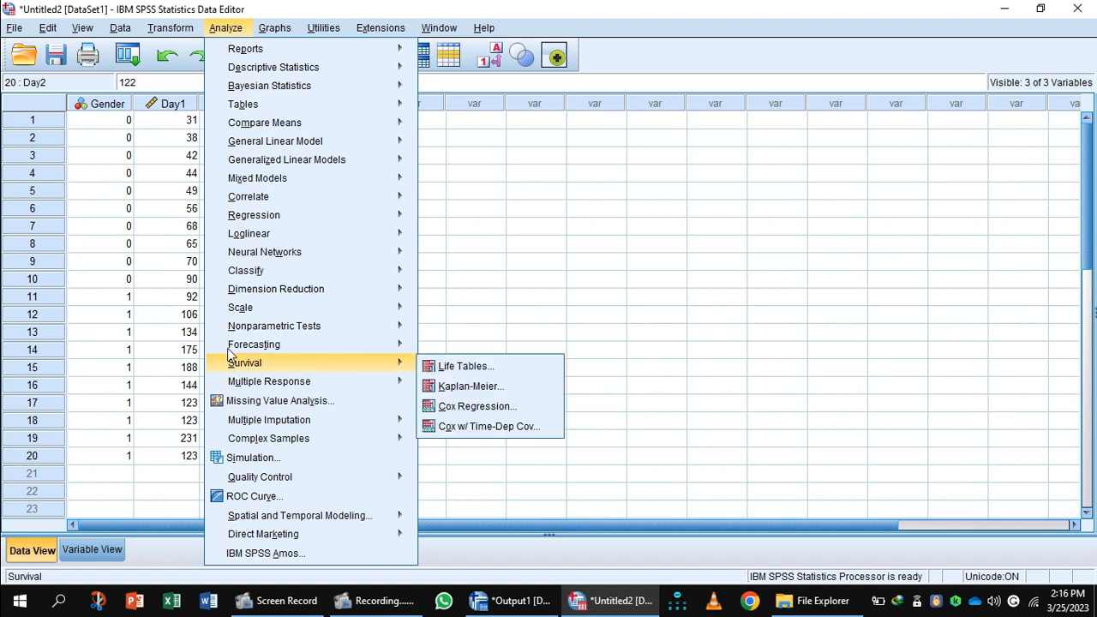
{"action": "mouse_move", "coordinate": [251, 198]}
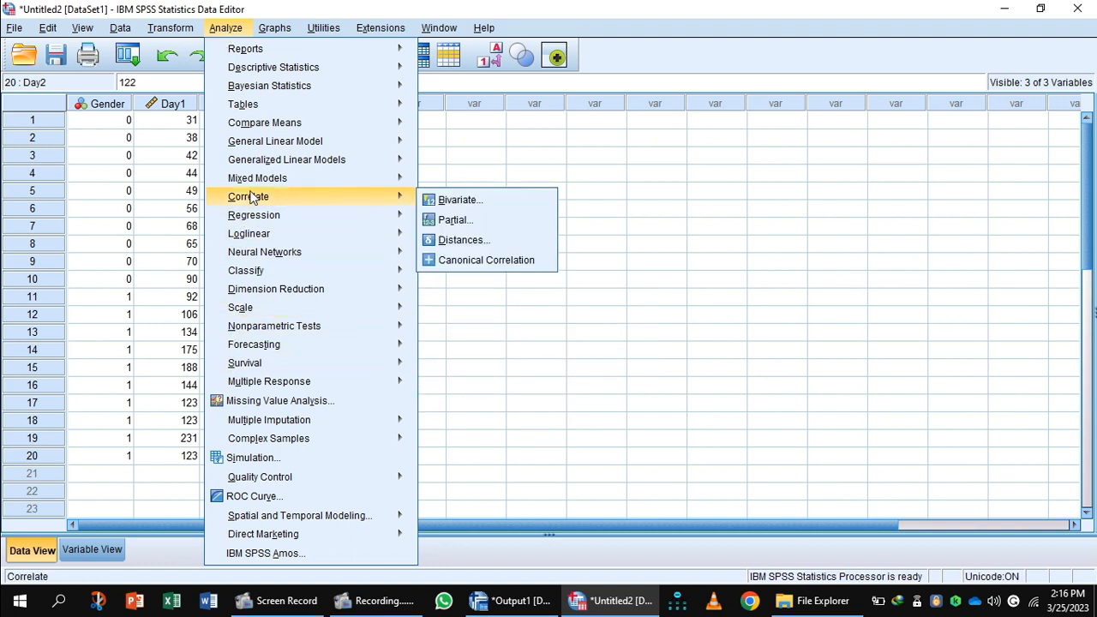
{"action": "left_click", "coordinate": [465, 201]}
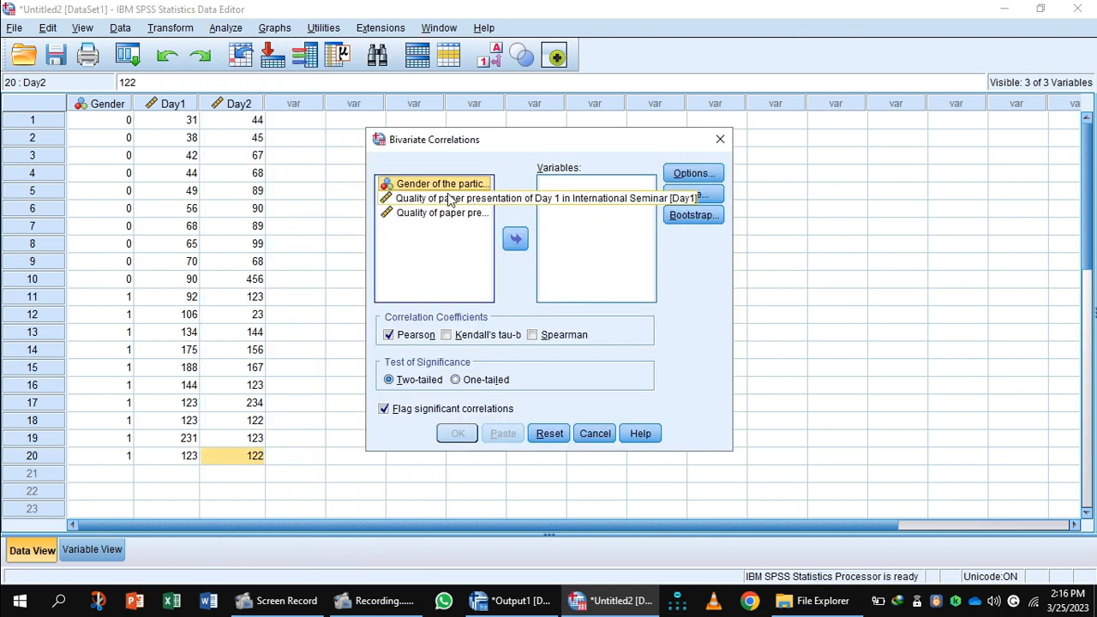
{"action": "left_click", "coordinate": [434, 199]}
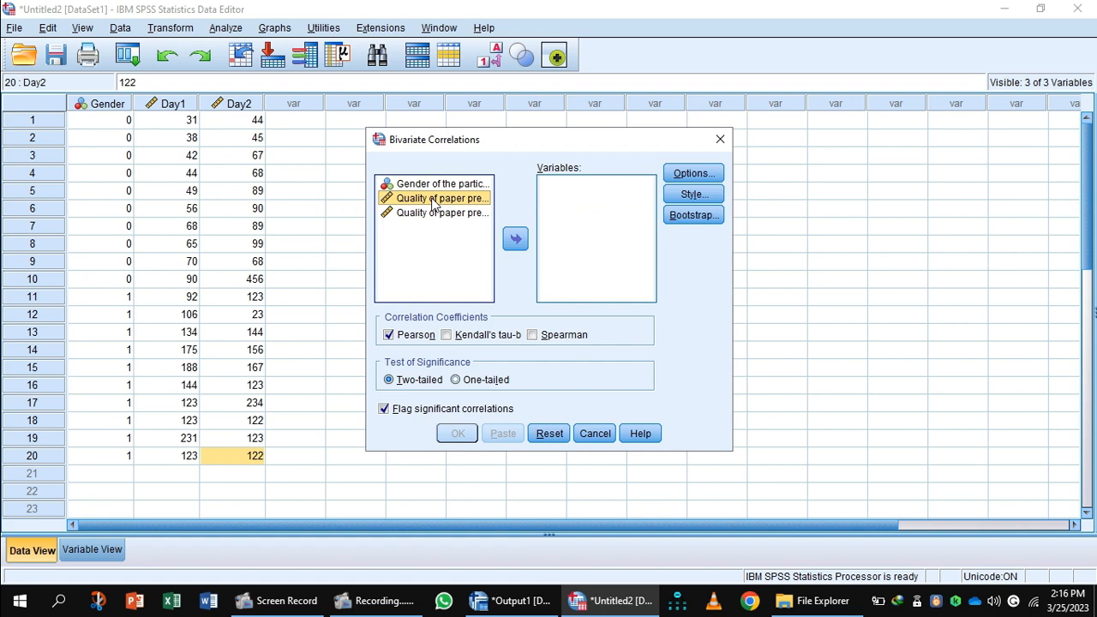
{"action": "key", "text": "shift+Down"}
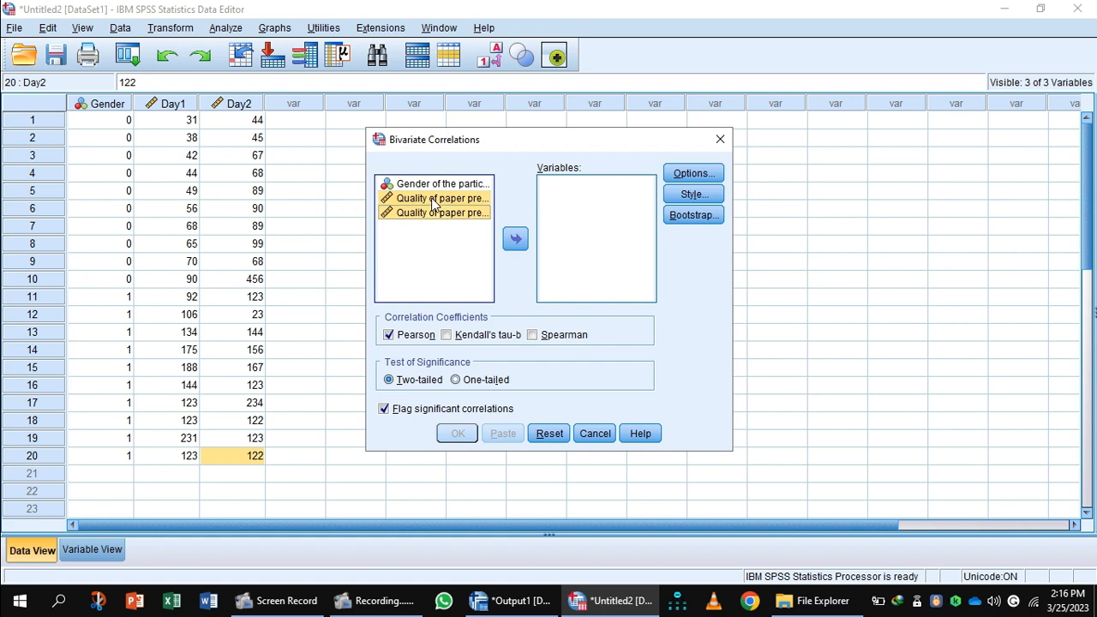
{"action": "left_click", "coordinate": [515, 242]}
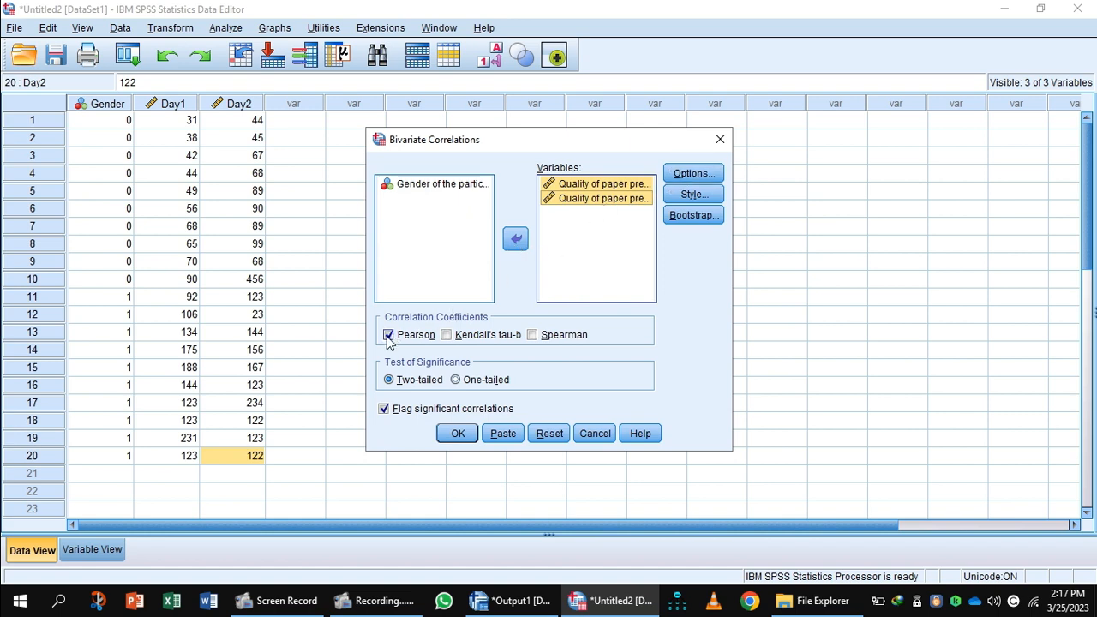
Step: Include means and standard deviations in the correlation's statistics and run the analysis
{"action": "left_click", "coordinate": [695, 175]}
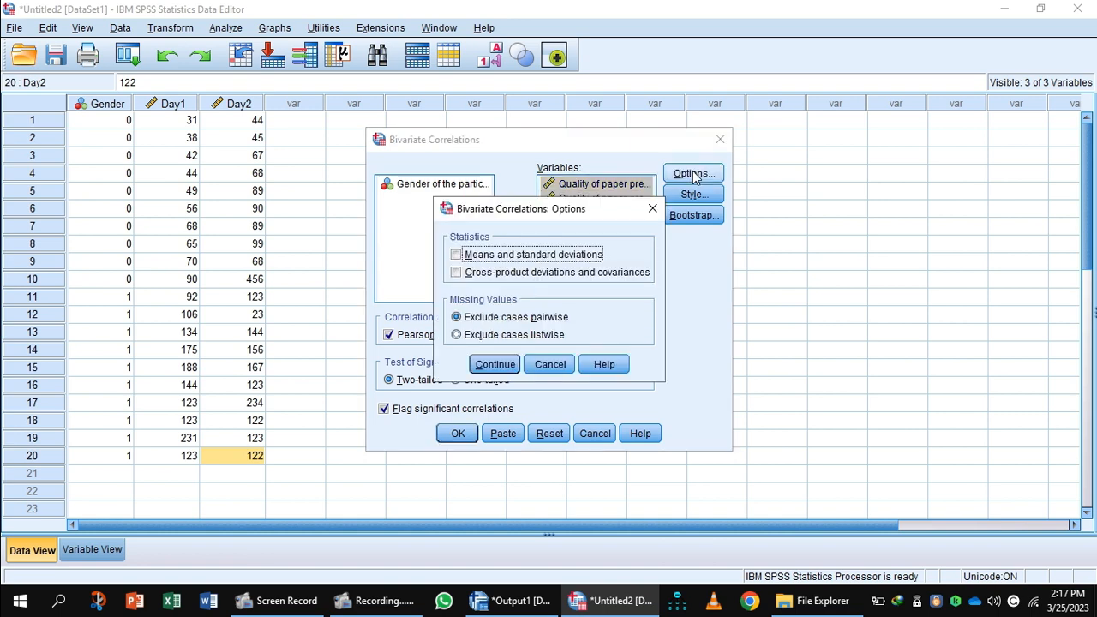
{"action": "left_click", "coordinate": [456, 256]}
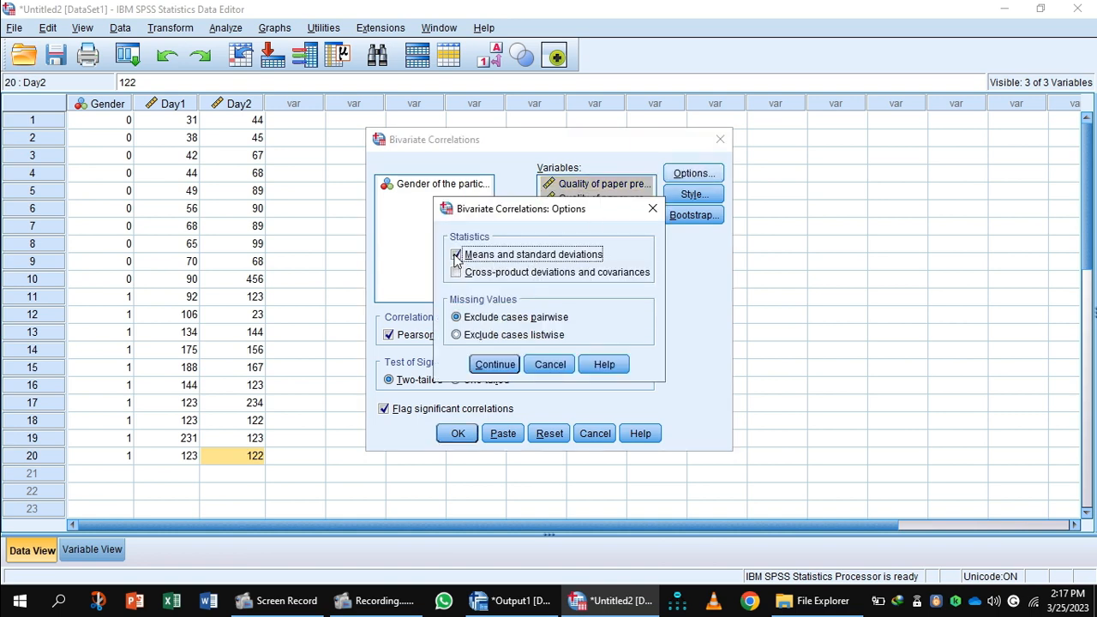
{"action": "left_click", "coordinate": [496, 365]}
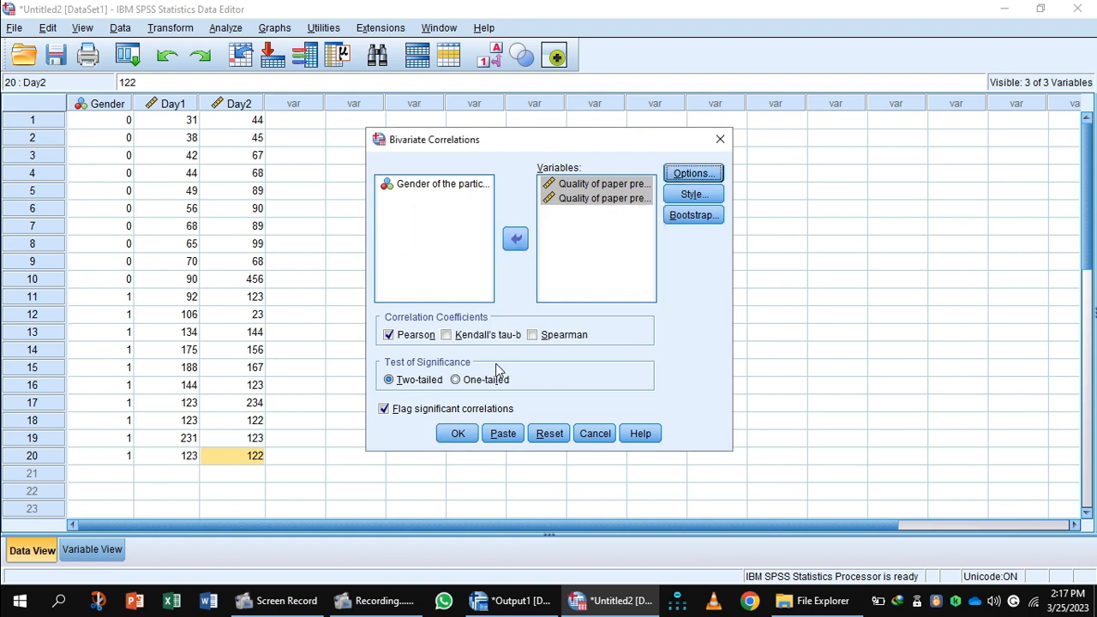
{"action": "left_click", "coordinate": [458, 433]}
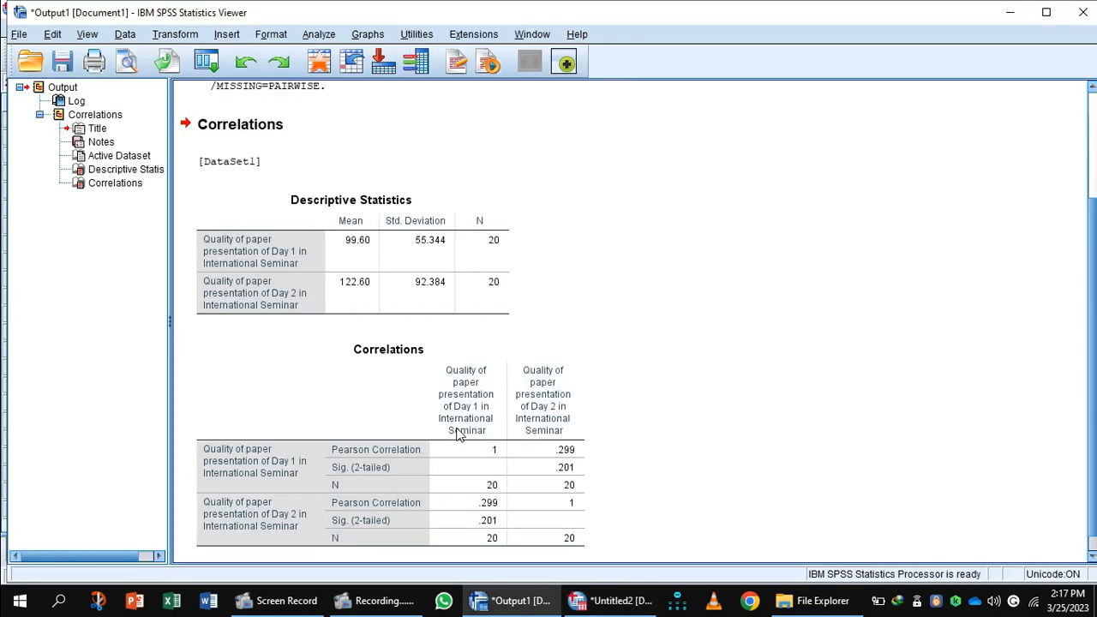
Step: Examine the Correlations table for the Pearson coefficient and two-tailed significance between Day 1 and Day 2 quality
{"action": "left_click", "coordinate": [458, 433]}
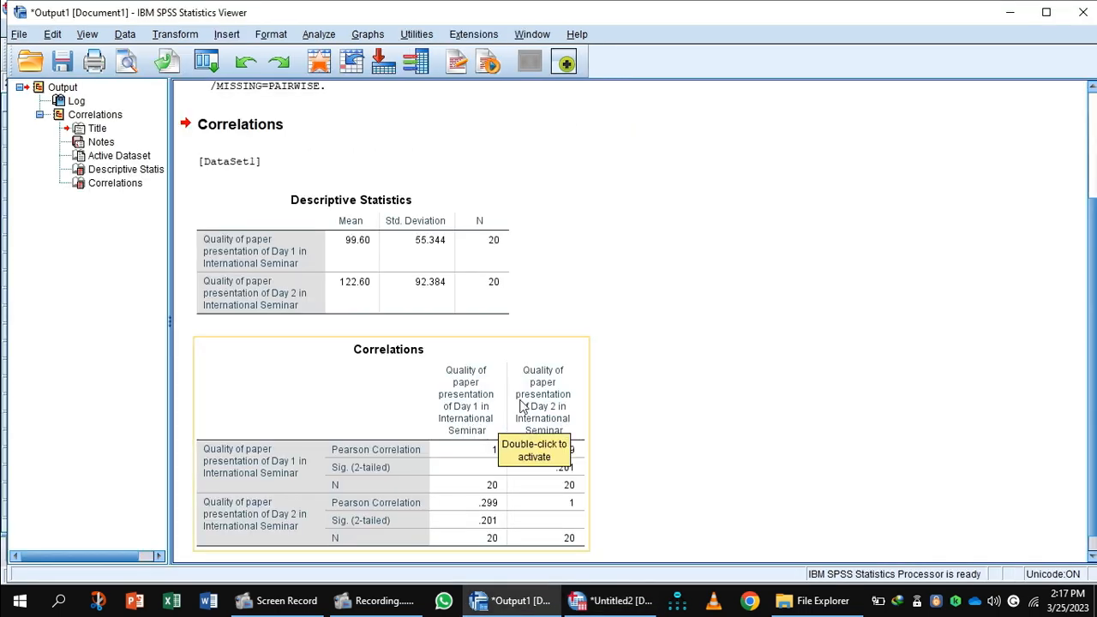
{"action": "left_click", "coordinate": [665, 387]}
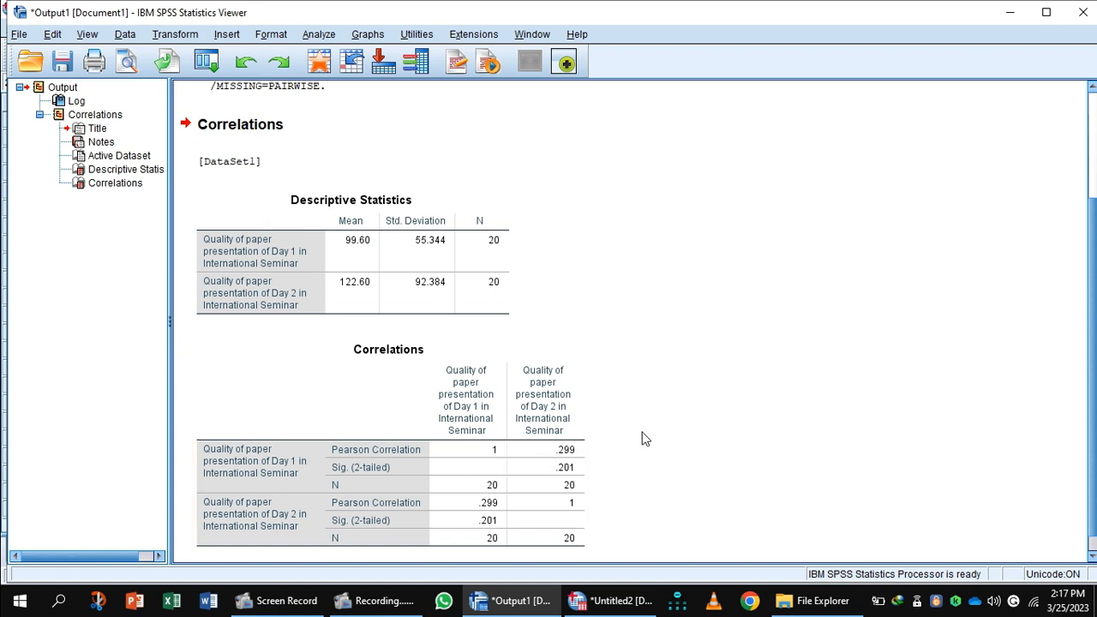
{"action": "left_click", "coordinate": [557, 453]}
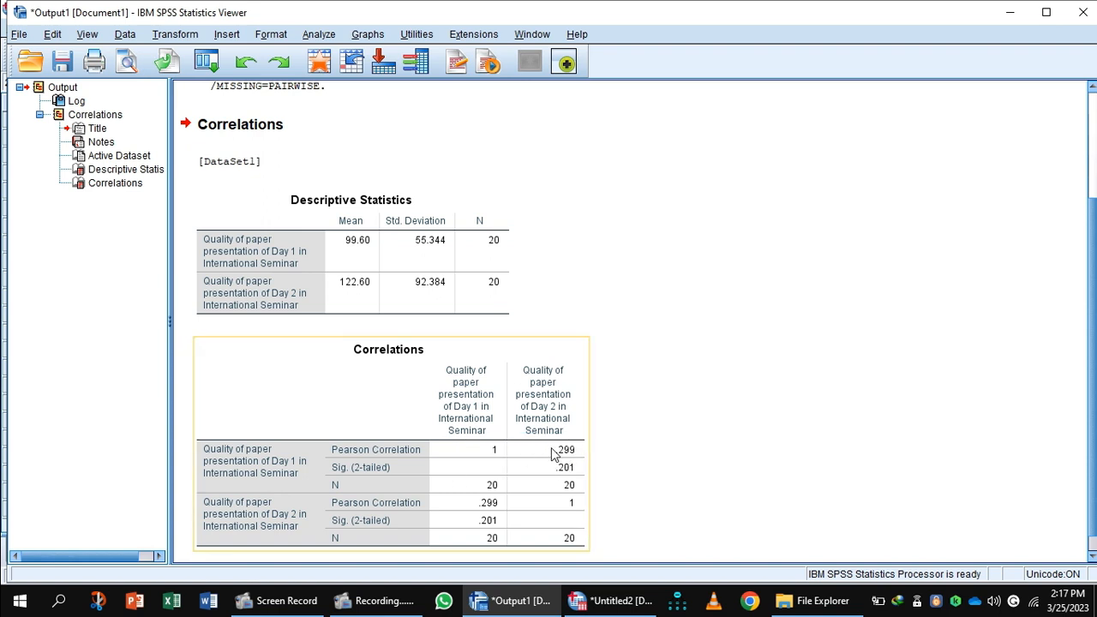
{"action": "left_click", "coordinate": [666, 421]}
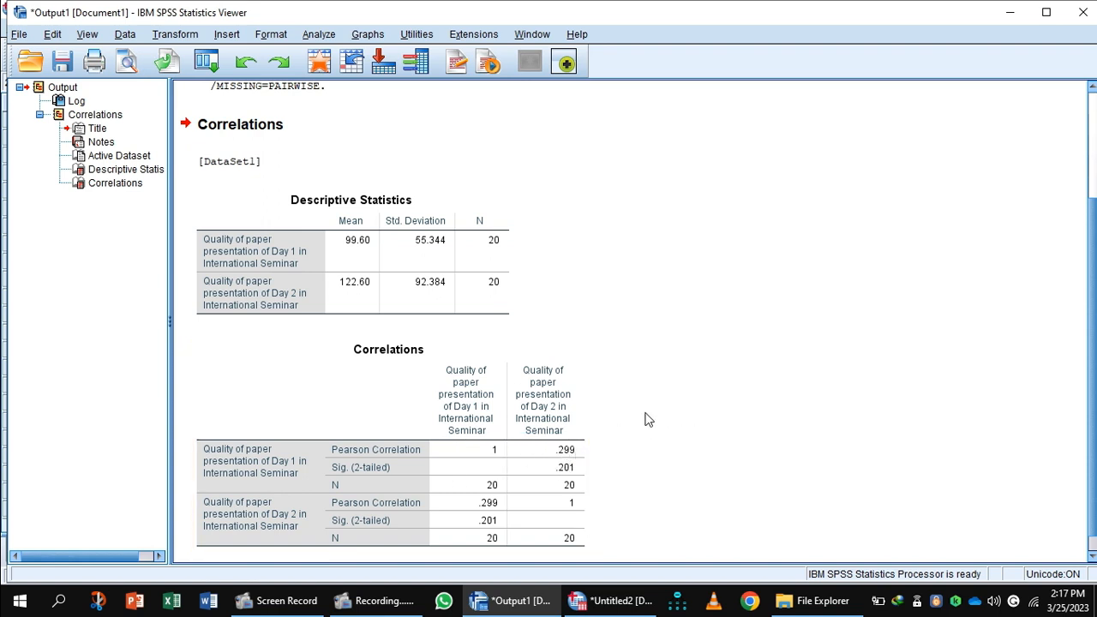
{"action": "left_click", "coordinate": [378, 493]}
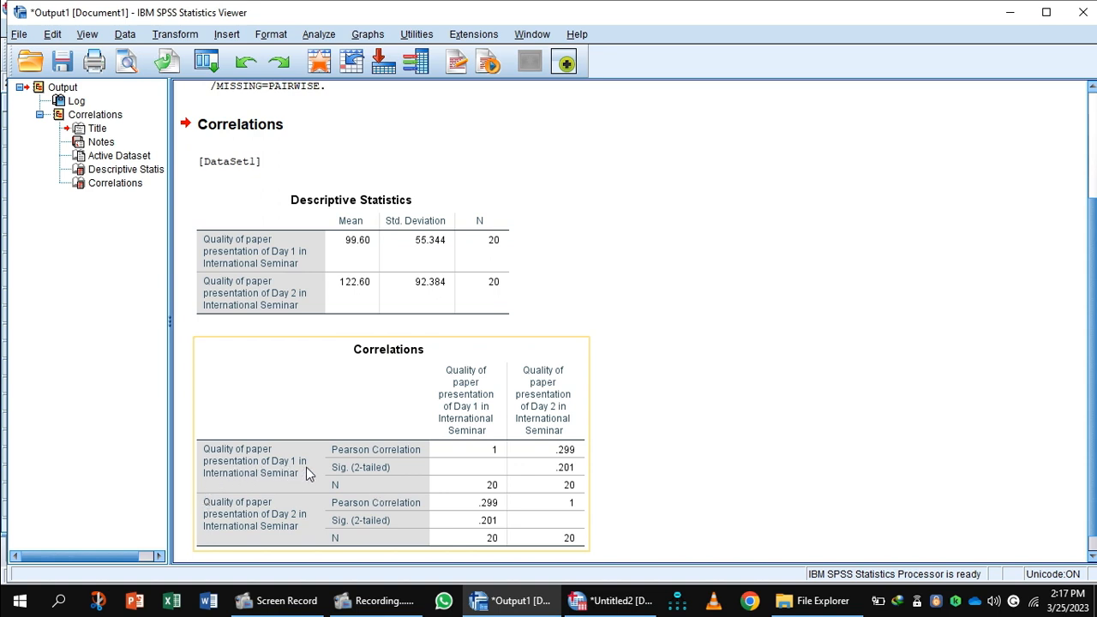
{"action": "left_click", "coordinate": [459, 422]}
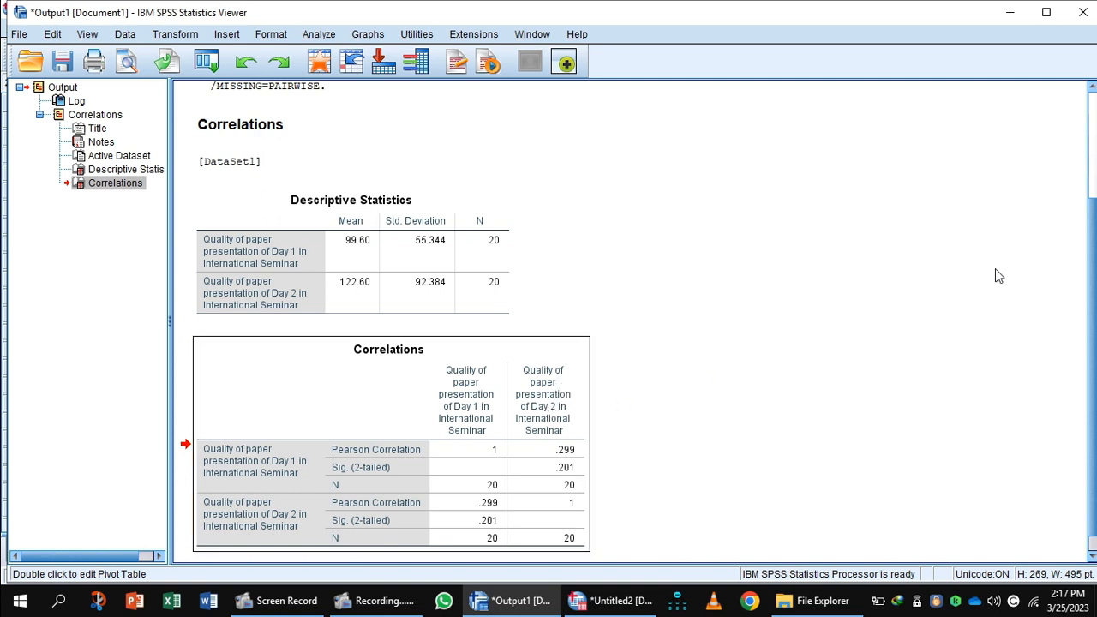
{"action": "scroll", "coordinate": [1092, 360], "scroll_direction": "down", "scroll_amount": 1}
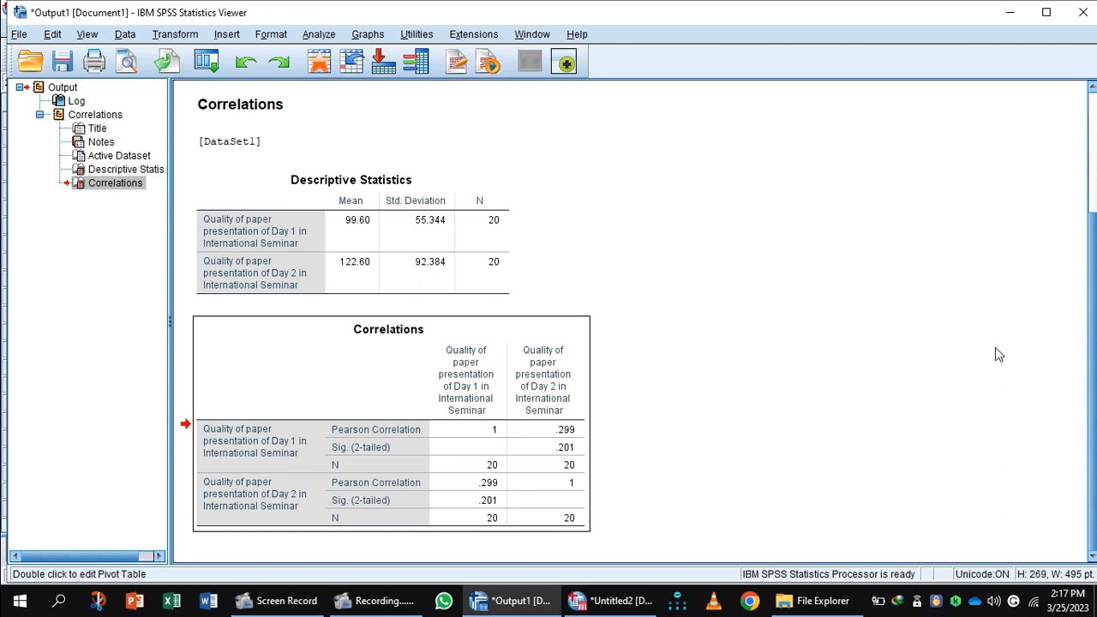
{"action": "mouse_move", "coordinate": [276, 605]}
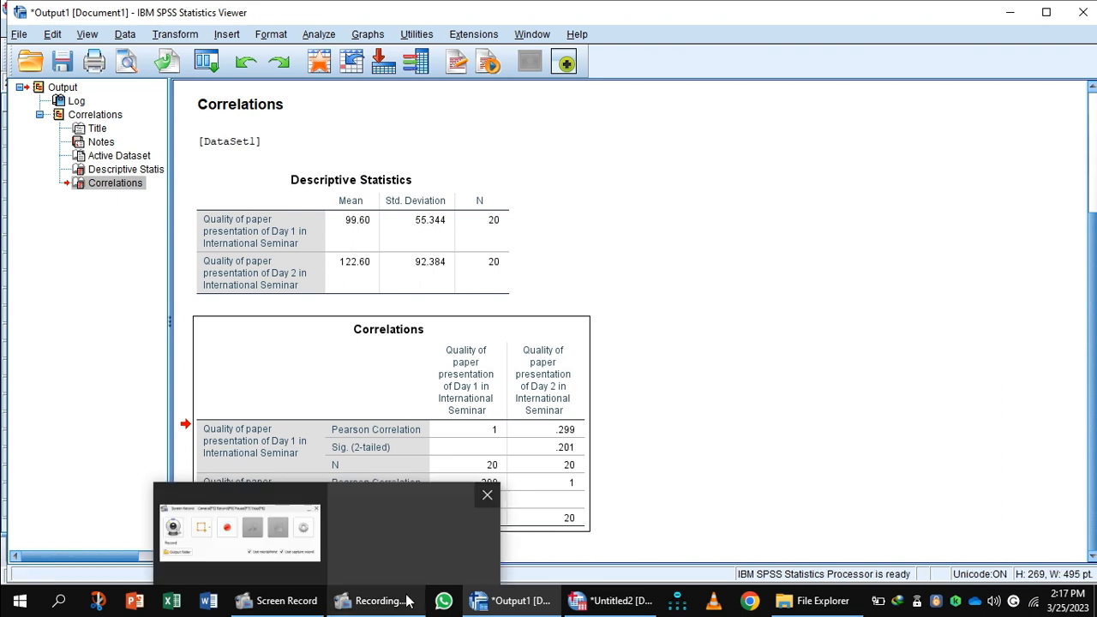
{"action": "left_click", "coordinate": [276, 605]}
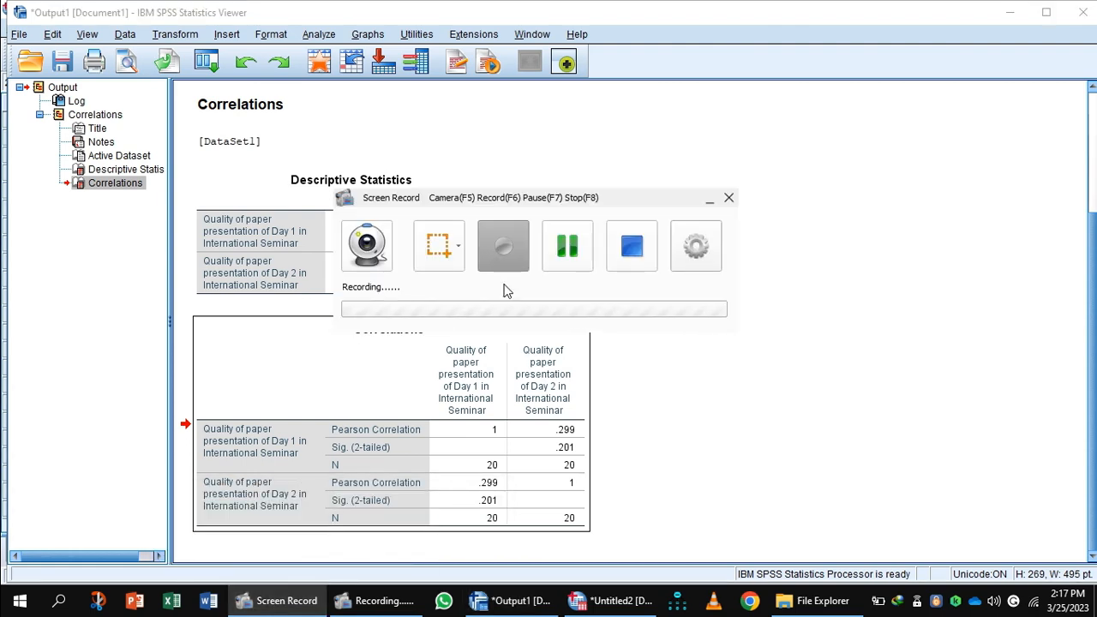